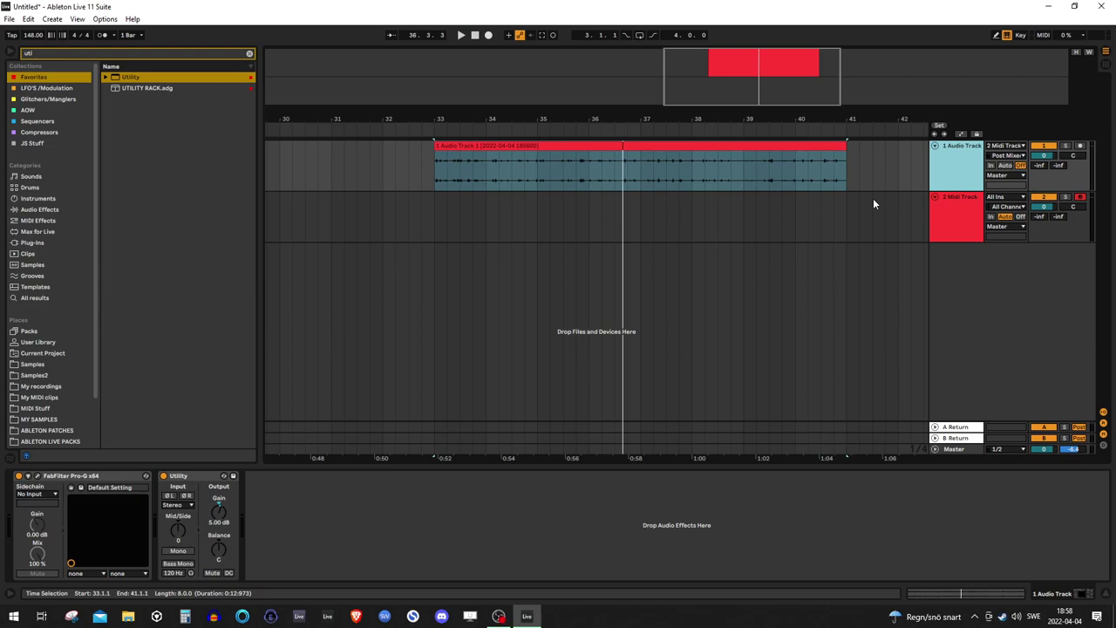
- Play the recorded clip on the audio track in full-screen view to hear the example sound
key(F11)
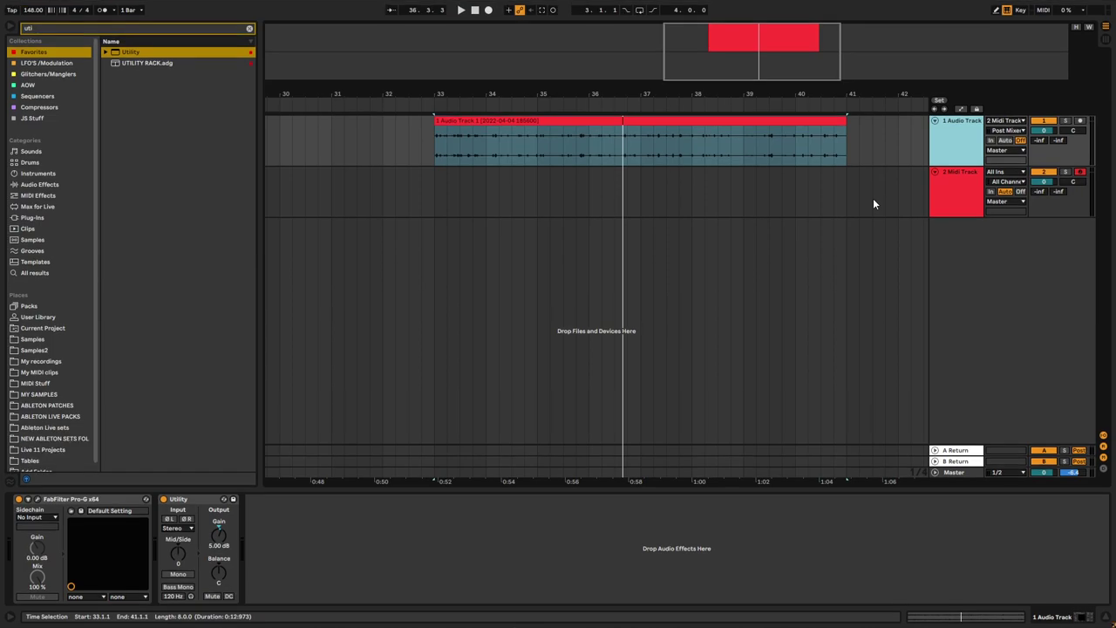
click(549, 121)
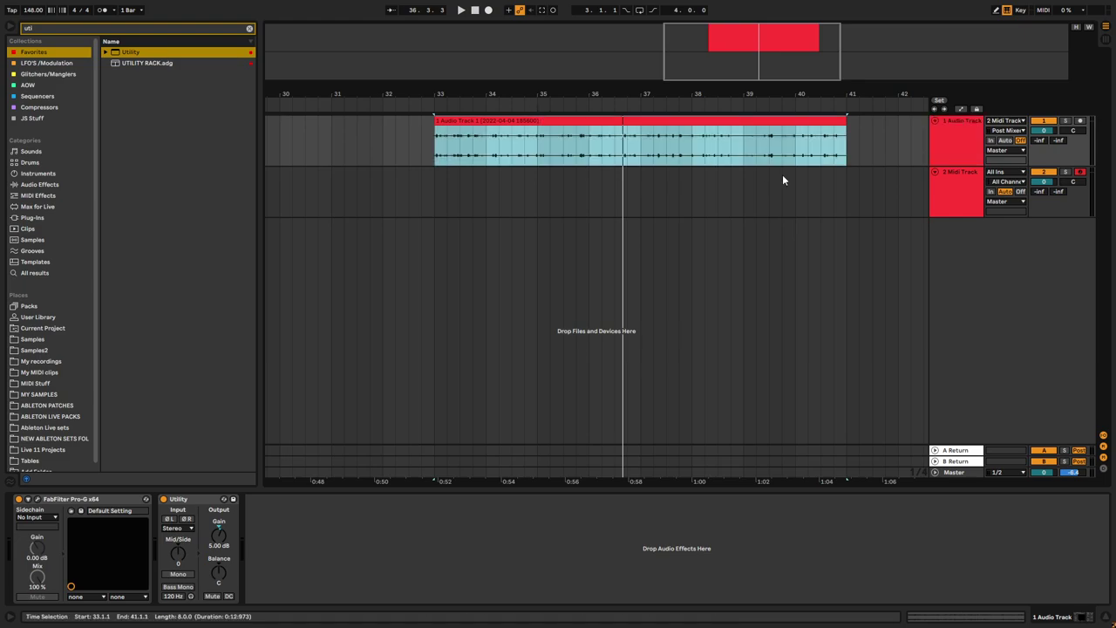
key(space)
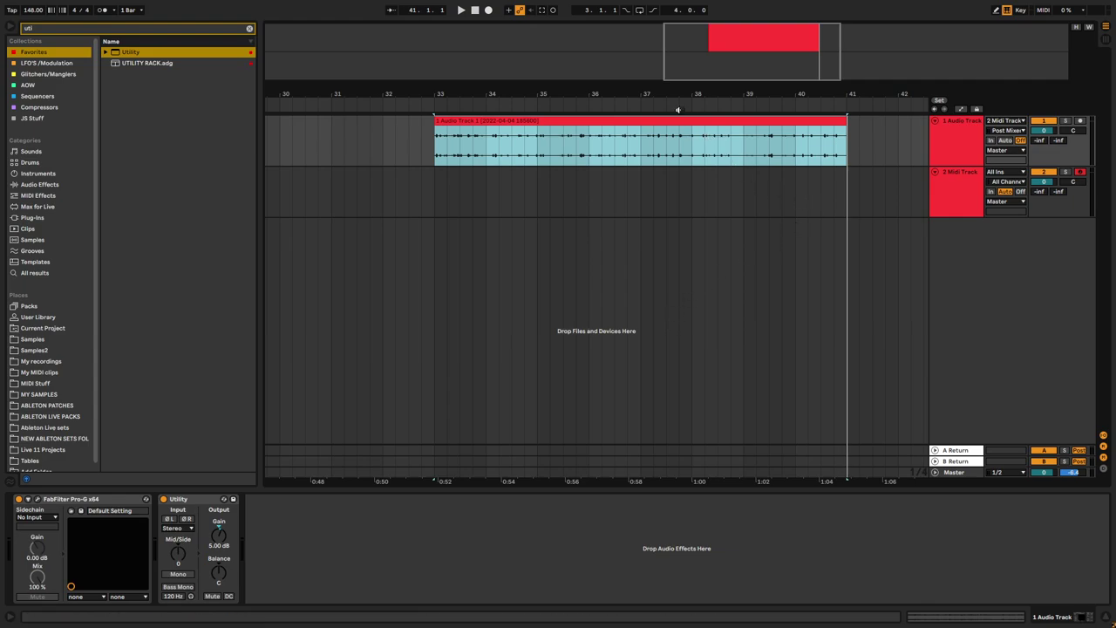
- Move the recorded audio clip along its track so it starts at bar 45
scroll(636, 163, down, 3)
drag(614, 135, 887, 139)
- Open the IL Harmor editor on the MIDI track and turn the timbre mix toward the first waveform
click(553, 205)
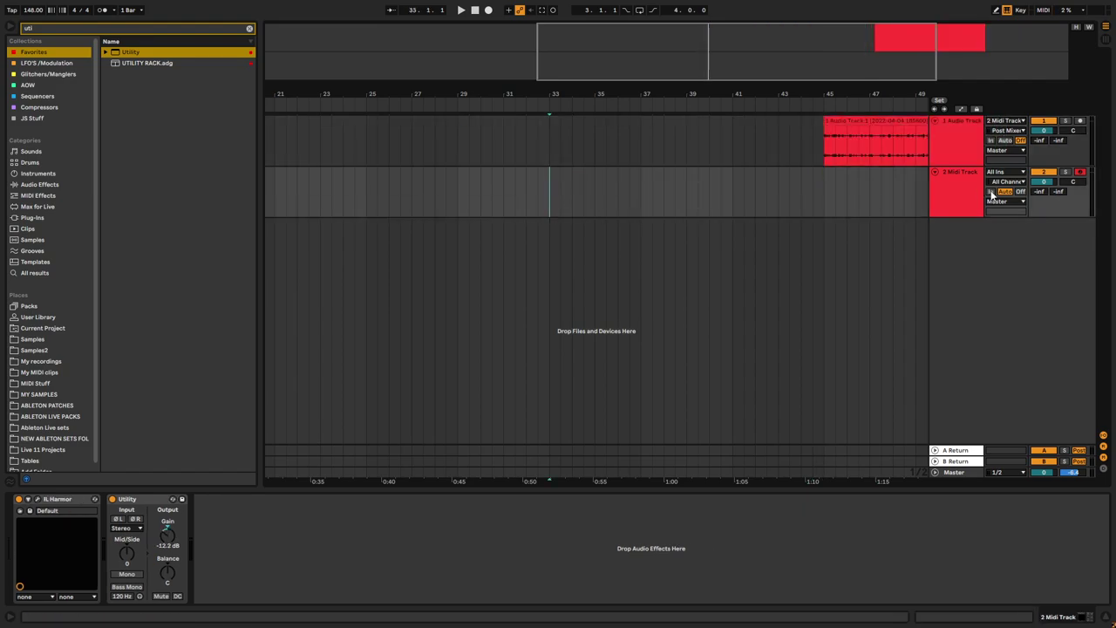
click(36, 499)
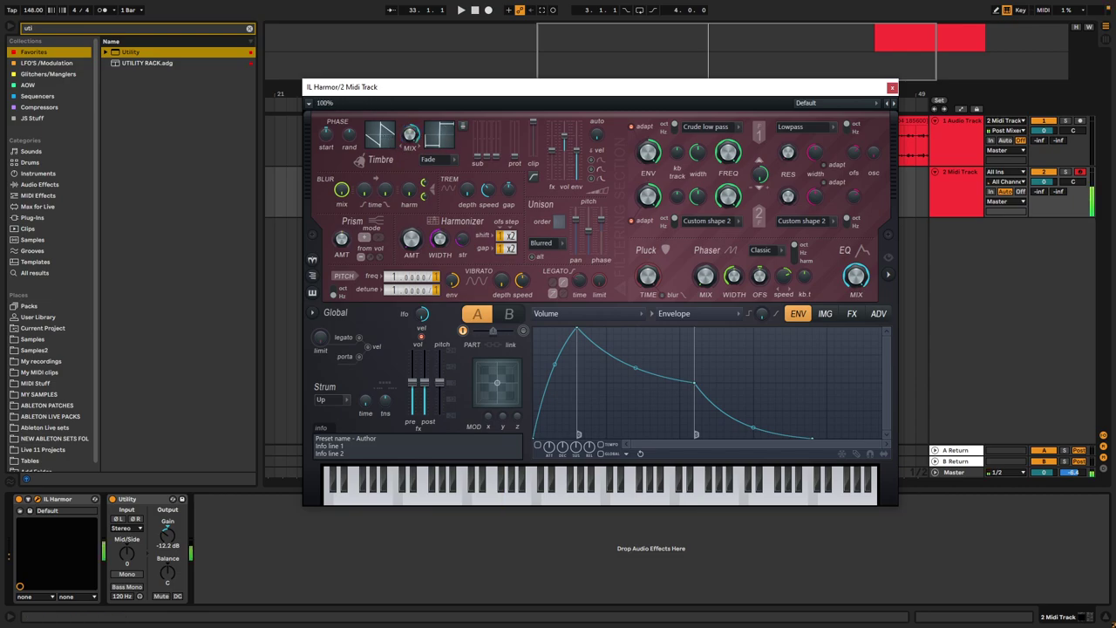
drag(409, 132, 406, 155)
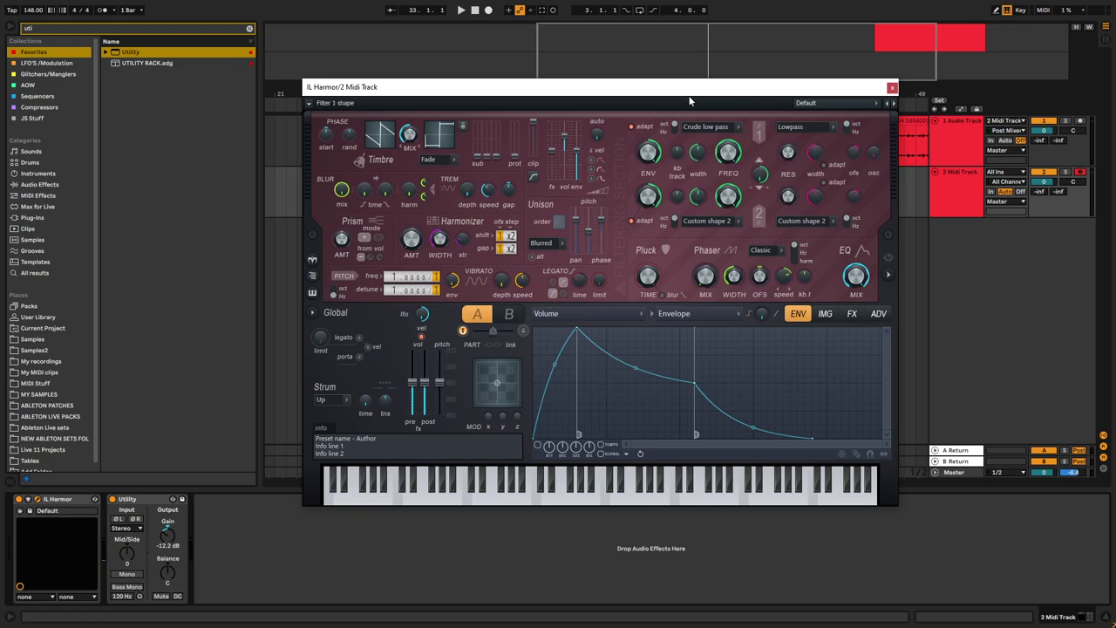
drag(690, 100, 633, 92)
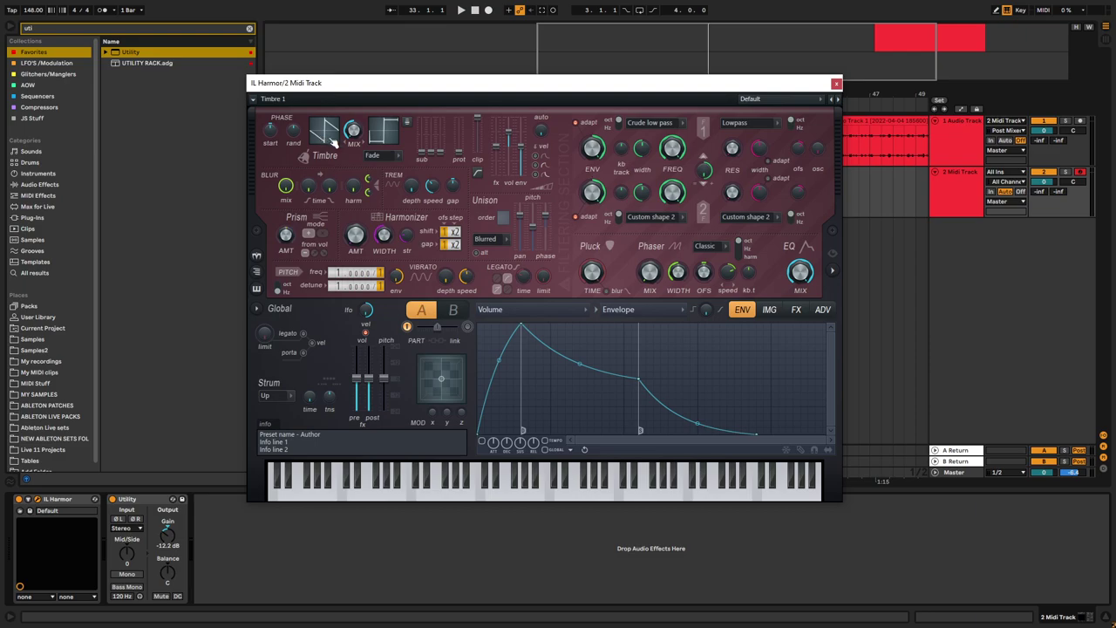
- Open the Timbre 1 harmonic level curve and pull its middle point all the way down near harmonic 13
click(742, 125)
click(744, 130)
click(329, 135)
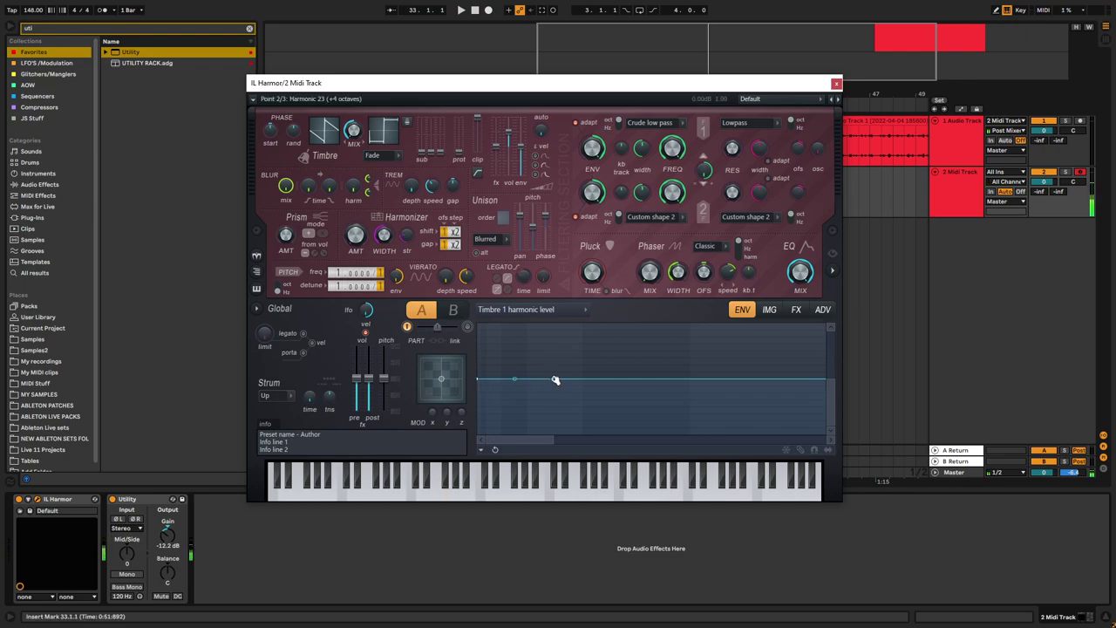
drag(553, 379, 536, 471)
- Show Harmor's visual feedback display, move the plugin window clear of the track controls, and nudge the harmonic level curve's lowest point
click(834, 272)
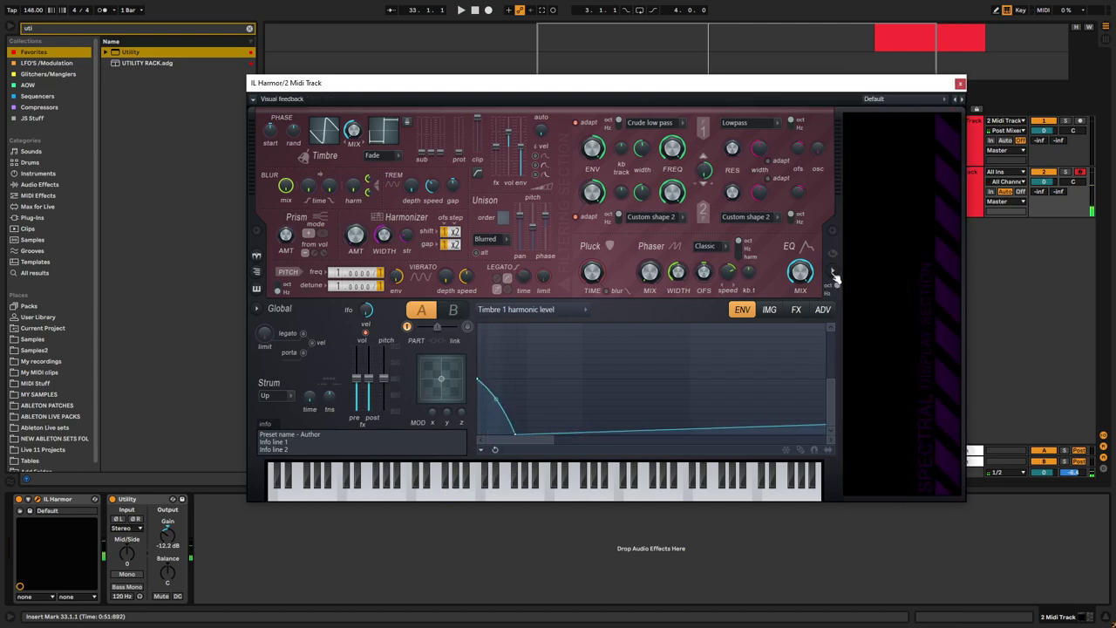
drag(782, 85, 612, 36)
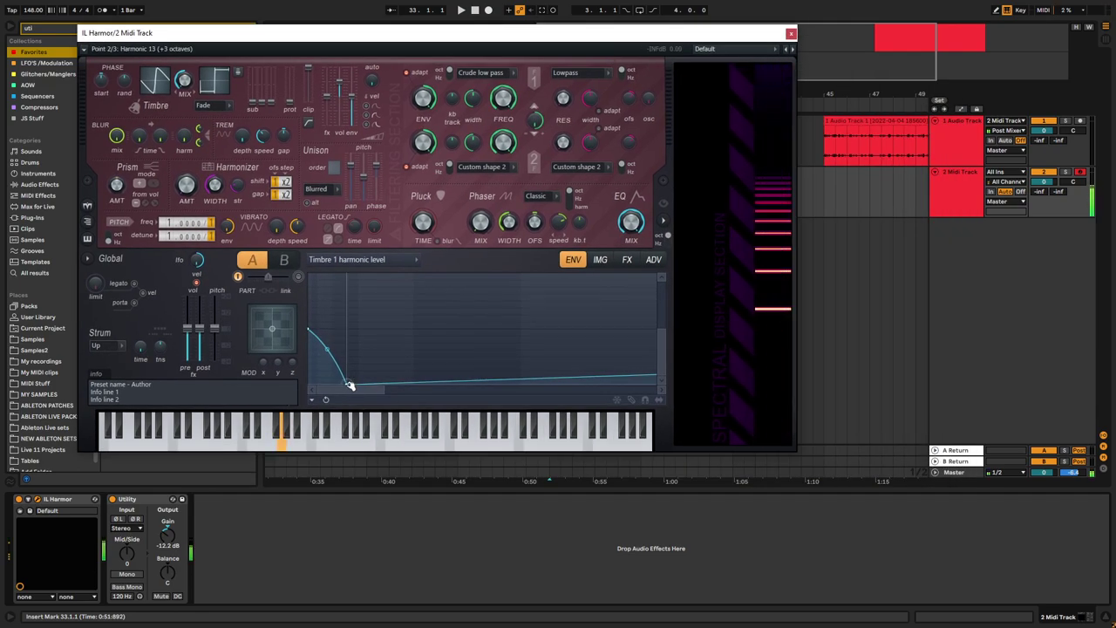
mouse_move(347, 384)
mouse_down()
mouse_move(428, 393)
mouse_move(426, 402)
mouse_move(347, 406)
mouse_up()
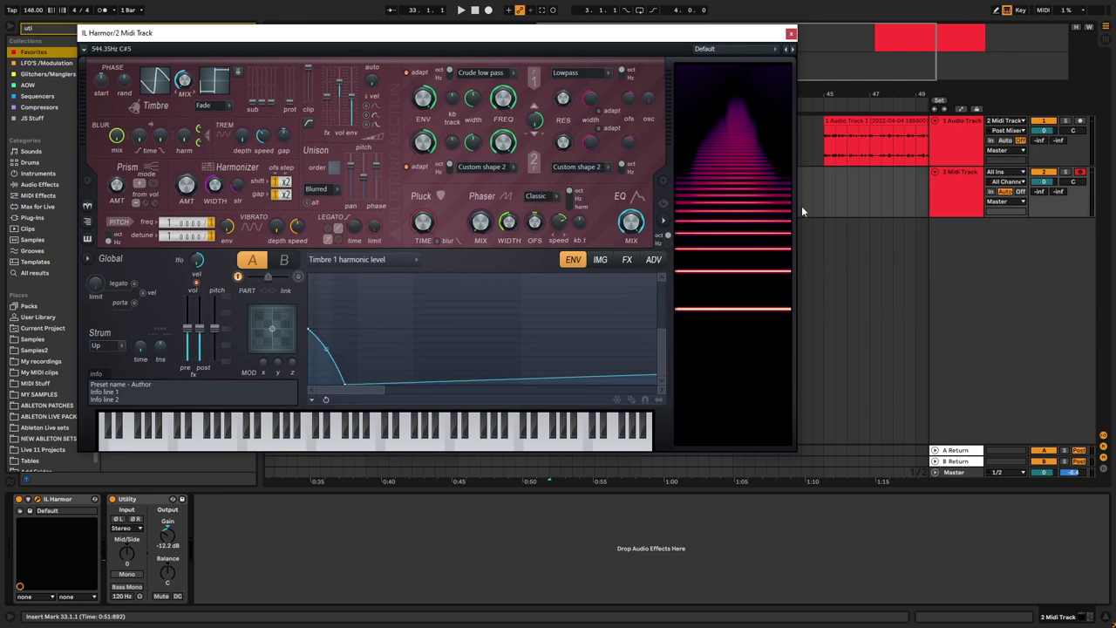
- Lower the computer keyboard's octave range and play a low test note
key(z)
key(z)
key(g)
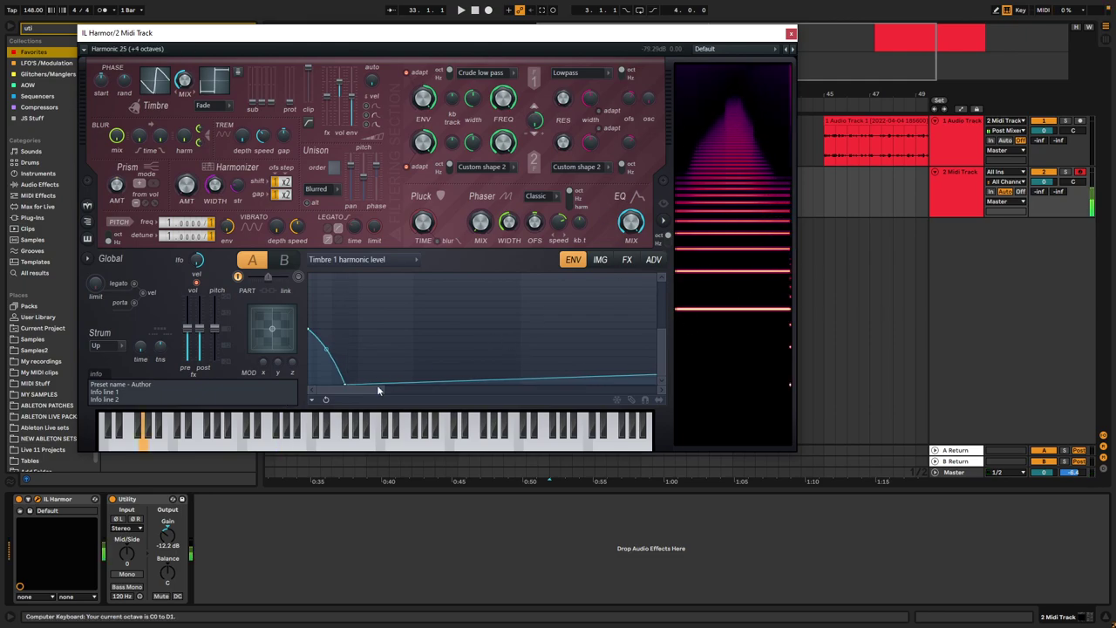
key(z)
- Flatten the Timbre 1 harmonic level curve by pulling its start and end points fully down and repositioning the middle point
drag(347, 381, 395, 393)
scroll(499, 344, down, 5)
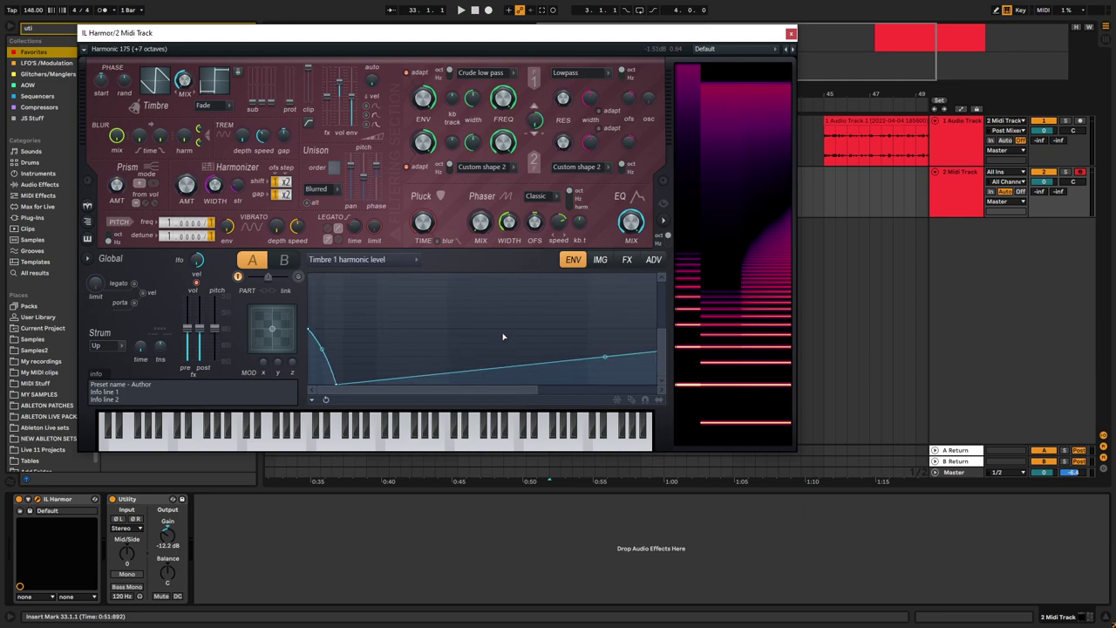
drag(656, 329, 653, 422)
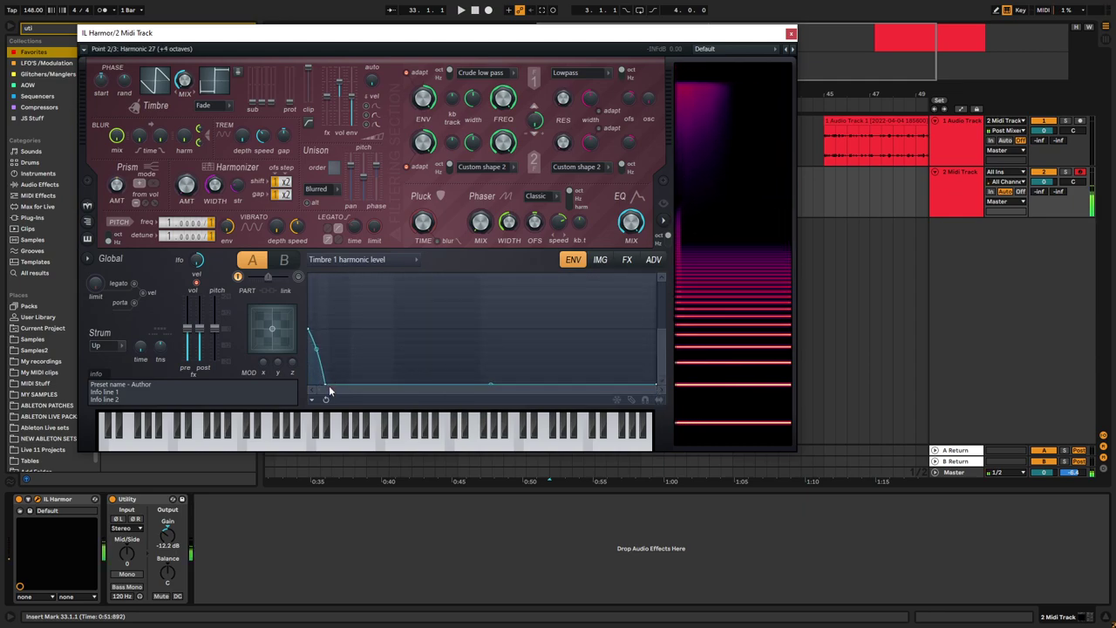
drag(327, 385, 307, 391)
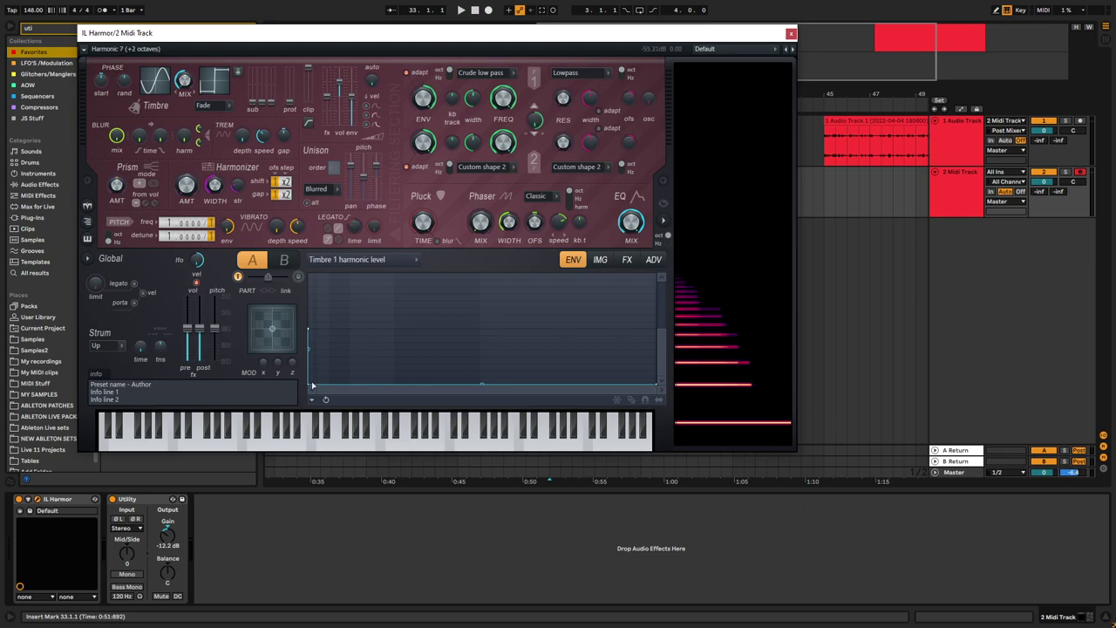
drag(308, 389, 343, 384)
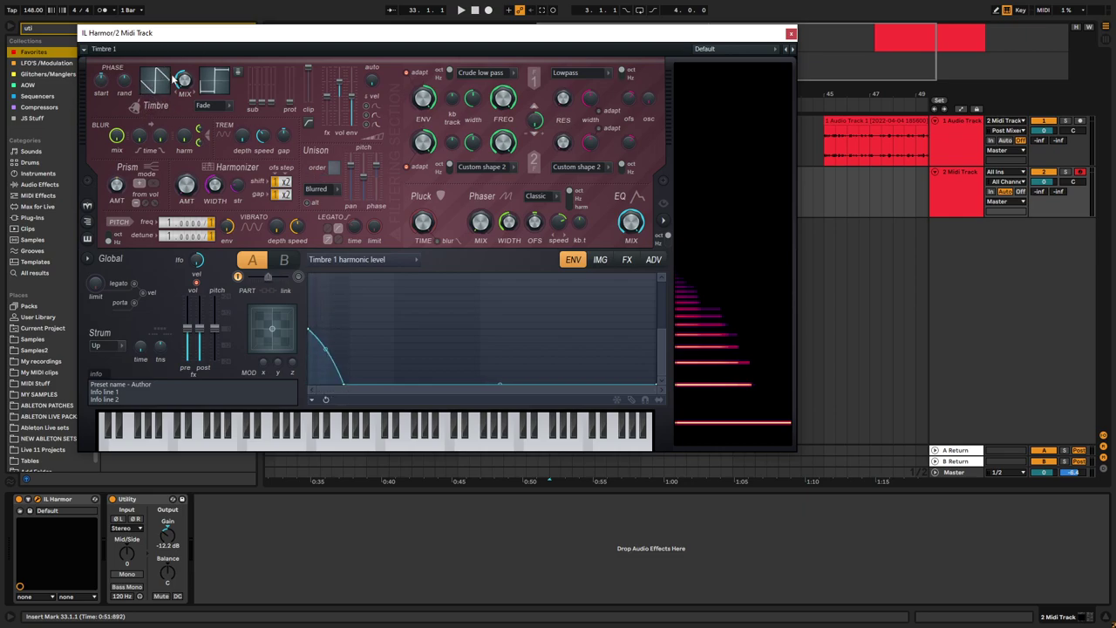
drag(309, 329, 305, 407)
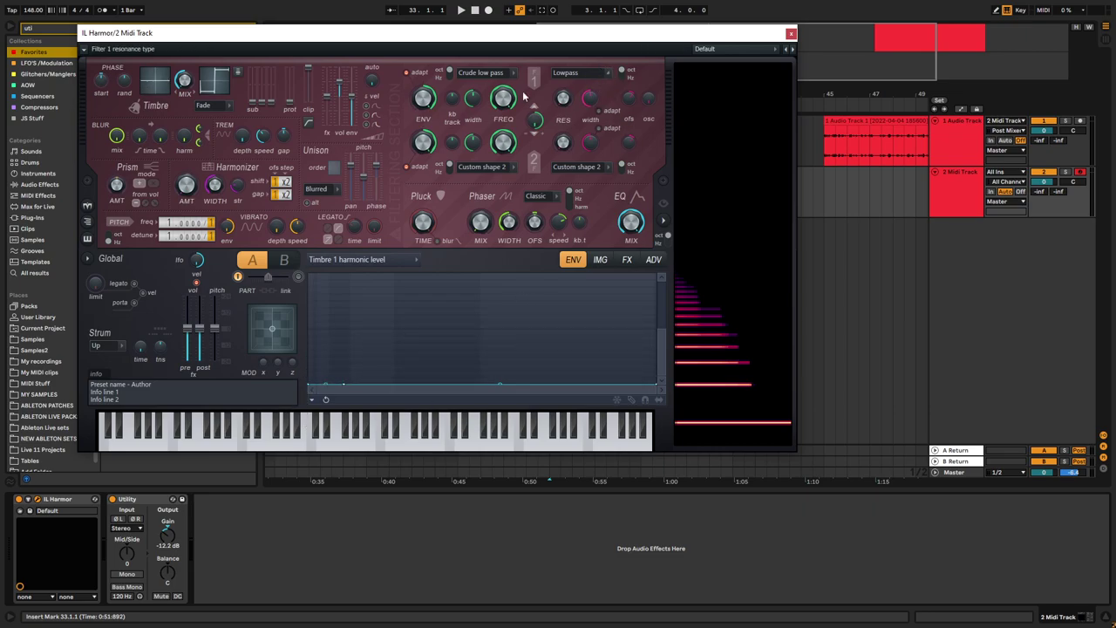
- Set filter 1's resonance type to Noise, raise its resonance amount and adjust the noise width
click(580, 73)
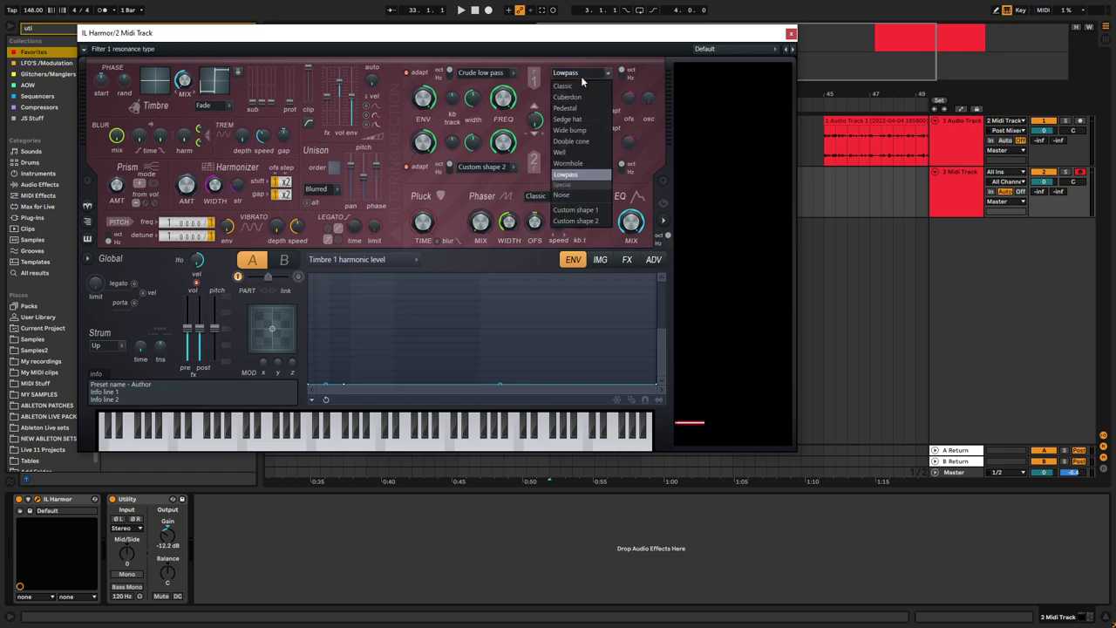
click(565, 195)
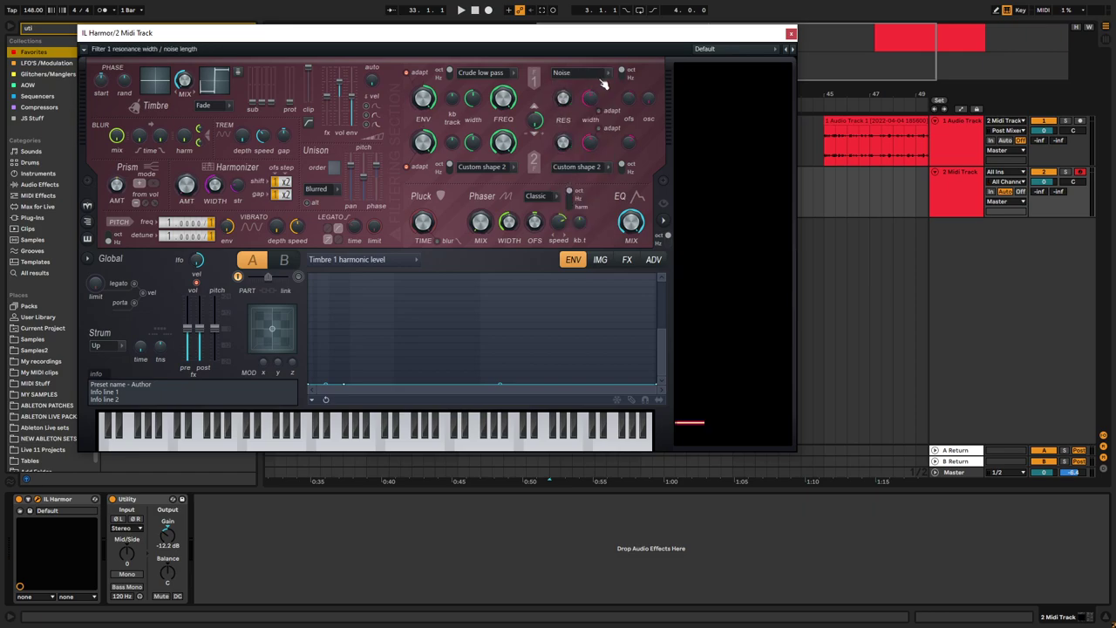
drag(564, 99, 565, 94)
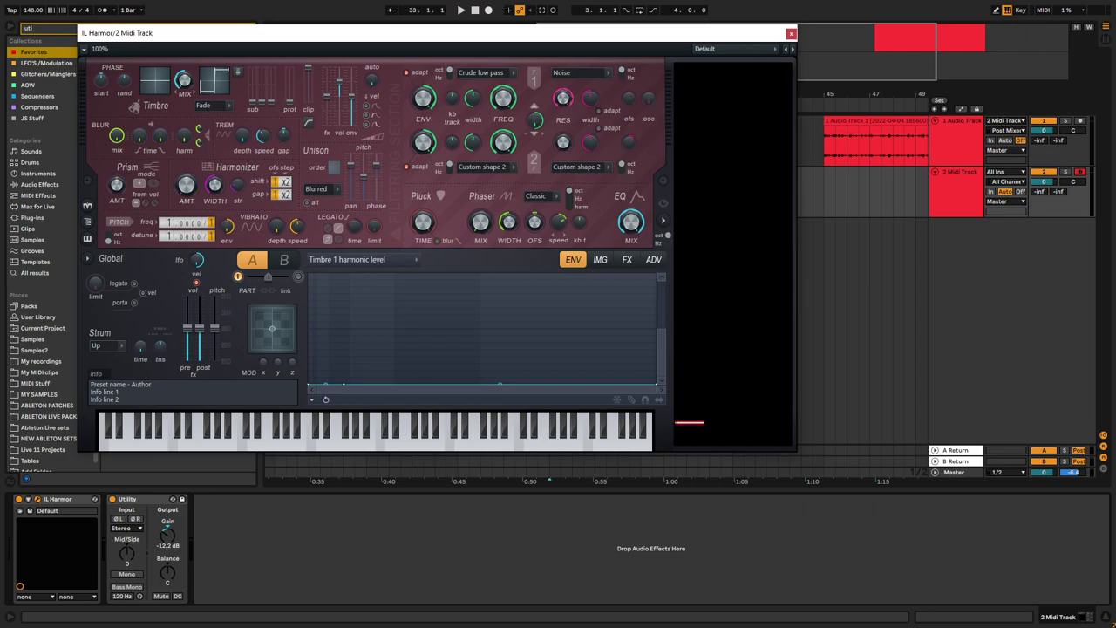
drag(592, 98, 591, 109)
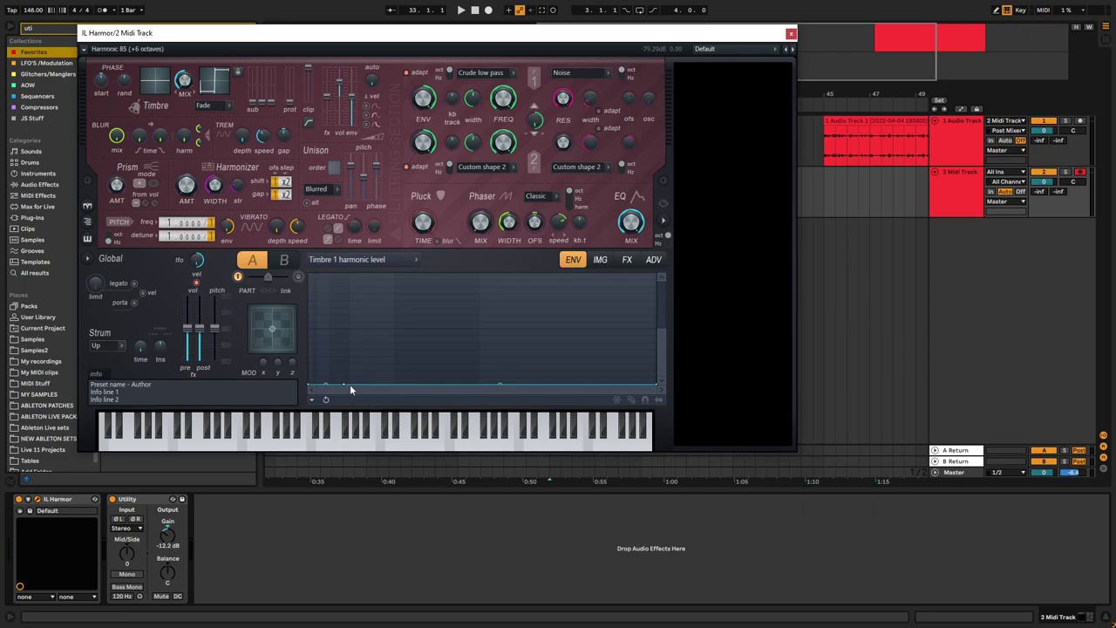
- Add points to the Timbre 1 harmonic level curve to form two peaks separated by a zero dip, with a falling tail
drag(347, 386, 394, 385)
right_click(402, 363)
right_click(491, 384)
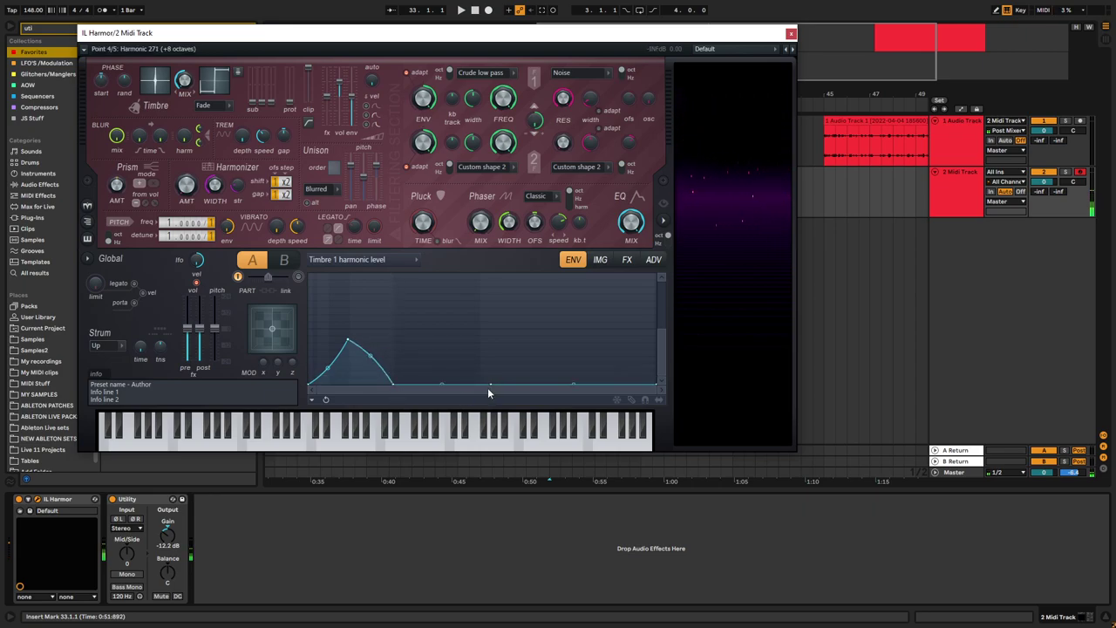
drag(489, 387, 434, 328)
right_click(537, 365)
mouse_move(537, 365)
mouse_down()
mouse_move(544, 341)
mouse_move(588, 306)
mouse_move(548, 358)
mouse_up()
- Bend the curve's first segment into a late, steep rise to the first peak, and raise the Utility gain to -8.33 dB
drag(328, 369, 327, 385)
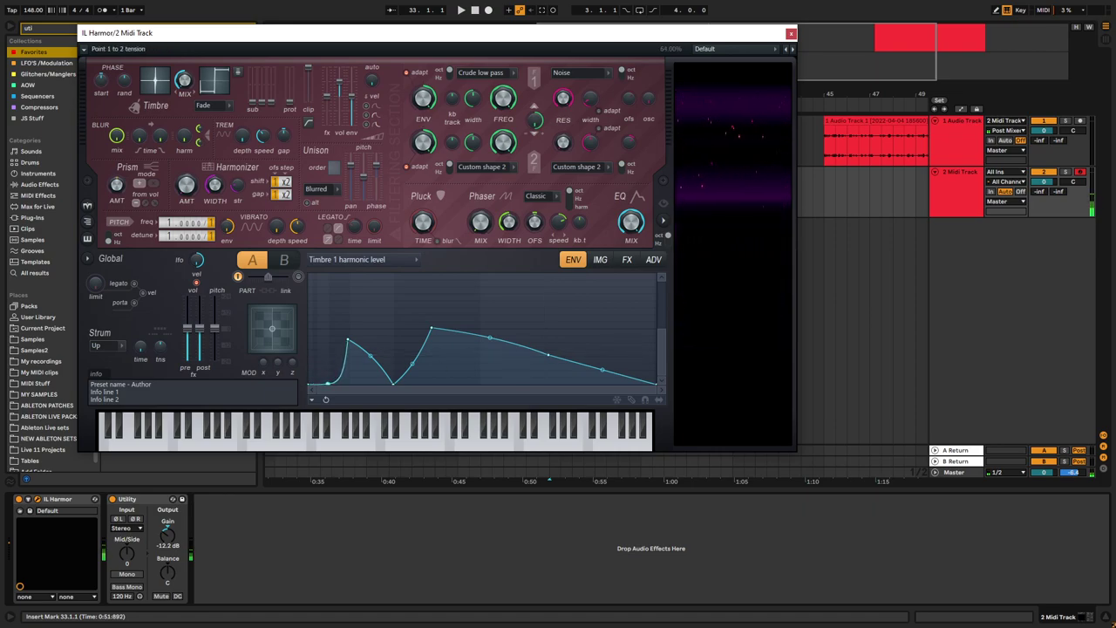
mouse_move(347, 340)
mouse_down()
mouse_move(347, 327)
mouse_move(347, 339)
mouse_up()
drag(169, 546, 169, 529)
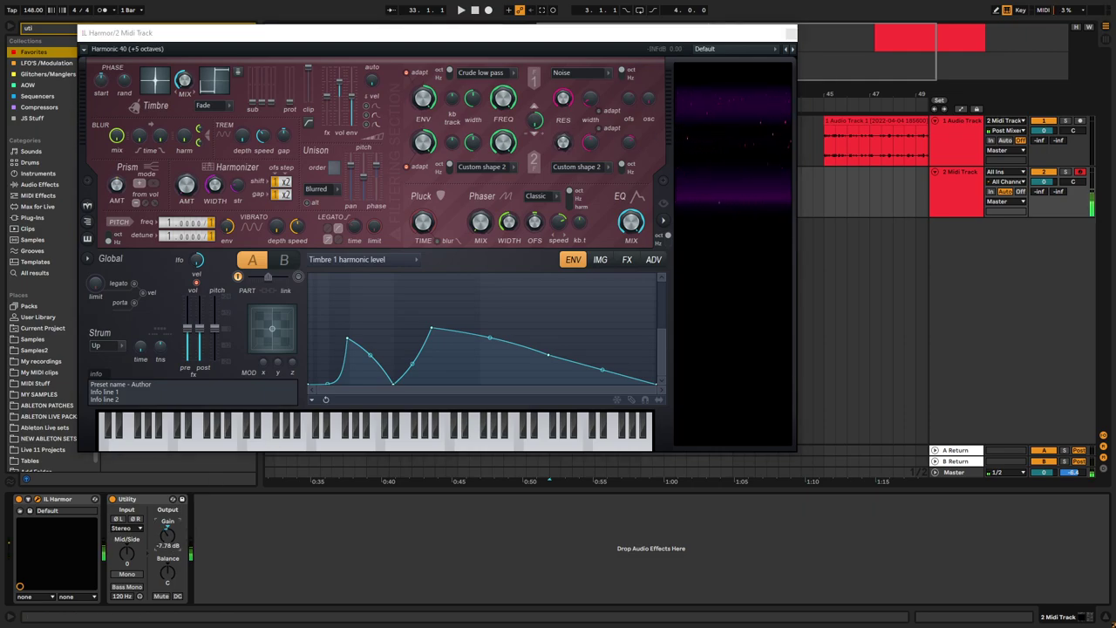
- Reshape the harmonic level curve by lowering the second peak, shifting both peaks to higher harmonics and raising the dip between them
drag(431, 329, 432, 366)
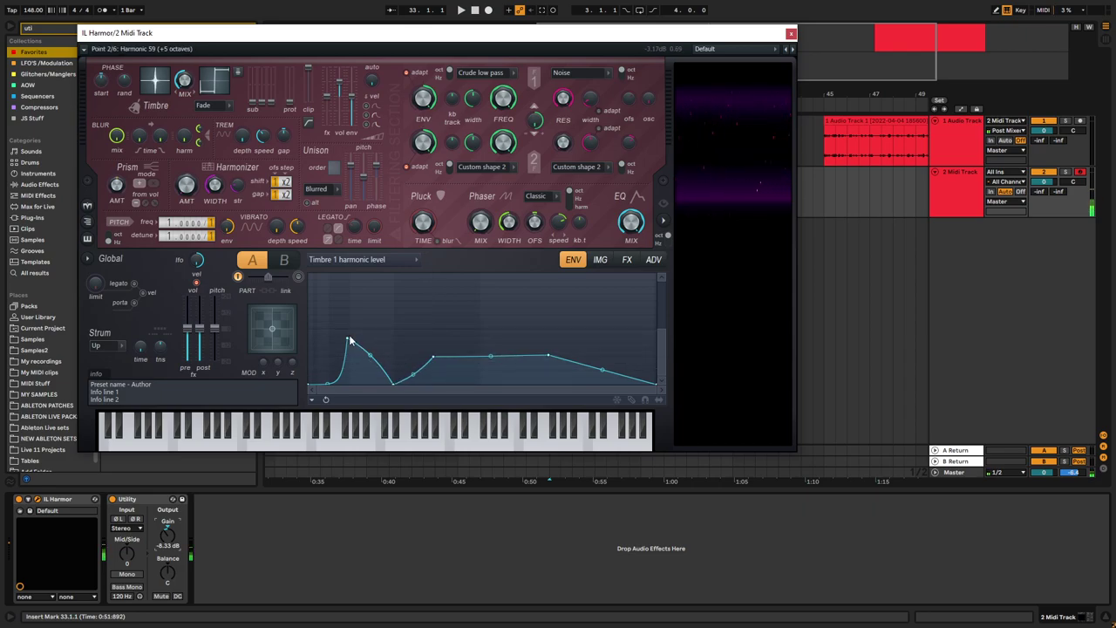
mouse_move(347, 338)
mouse_down()
mouse_move(388, 340)
mouse_move(361, 345)
mouse_up()
drag(433, 359, 453, 341)
mouse_move(365, 349)
mouse_down()
mouse_move(387, 344)
mouse_move(362, 343)
mouse_up()
drag(392, 384, 396, 345)
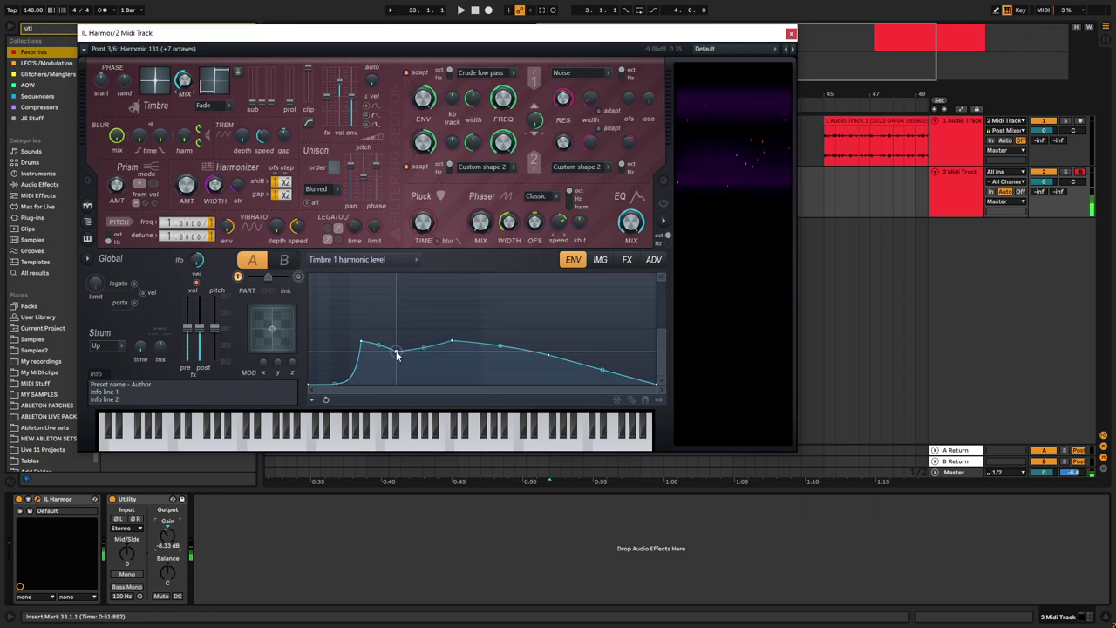
drag(397, 354, 395, 362)
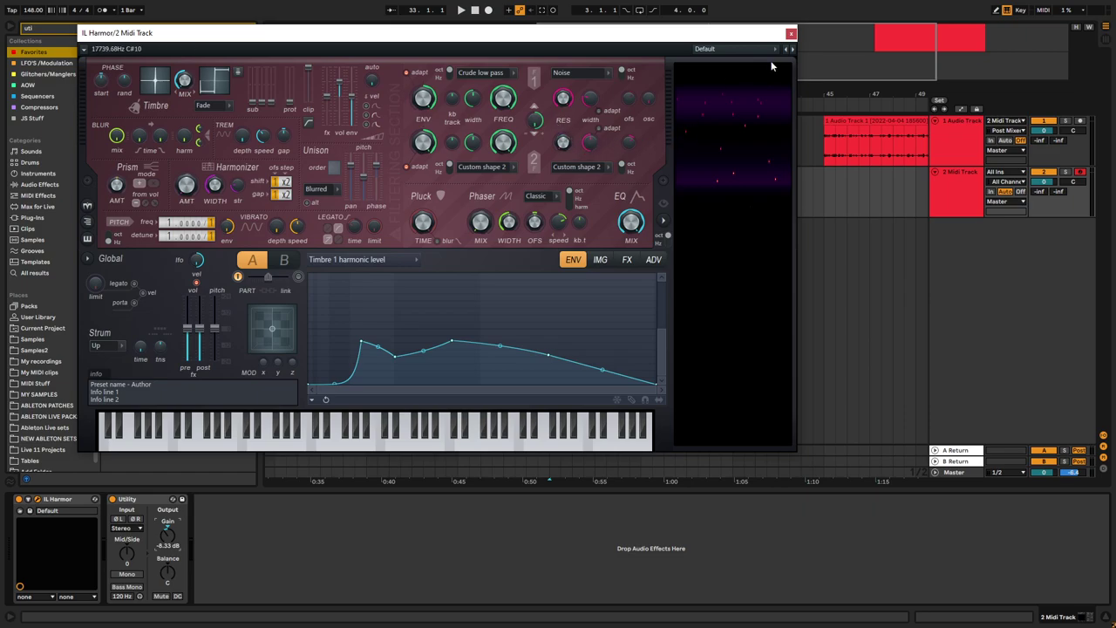
- Close the Harmor window, arm the audio track for recording and set the MIDI track's monitoring to In
click(791, 35)
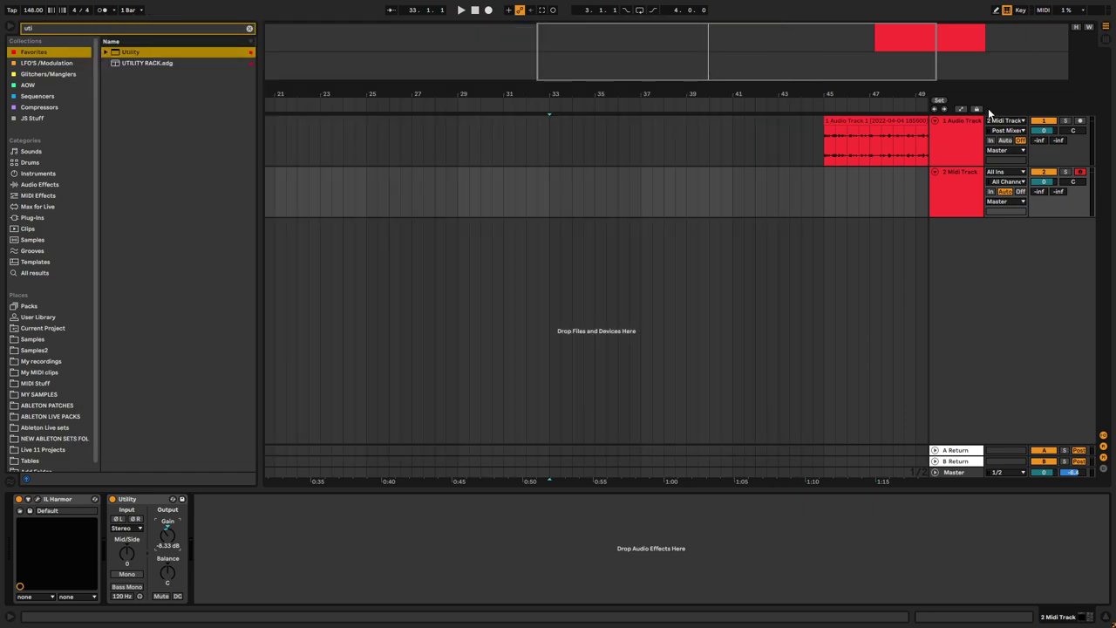
click(1080, 120)
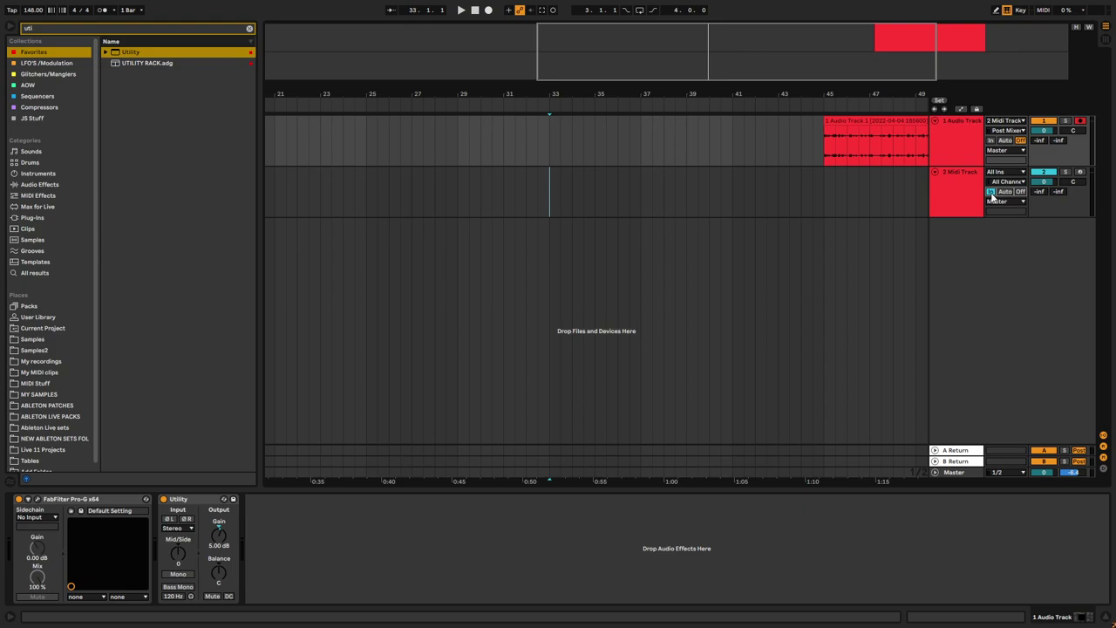
- Record the Harmor noise onto the audio track from bar 25 to about bar 35, and select the new clip
click(541, 139)
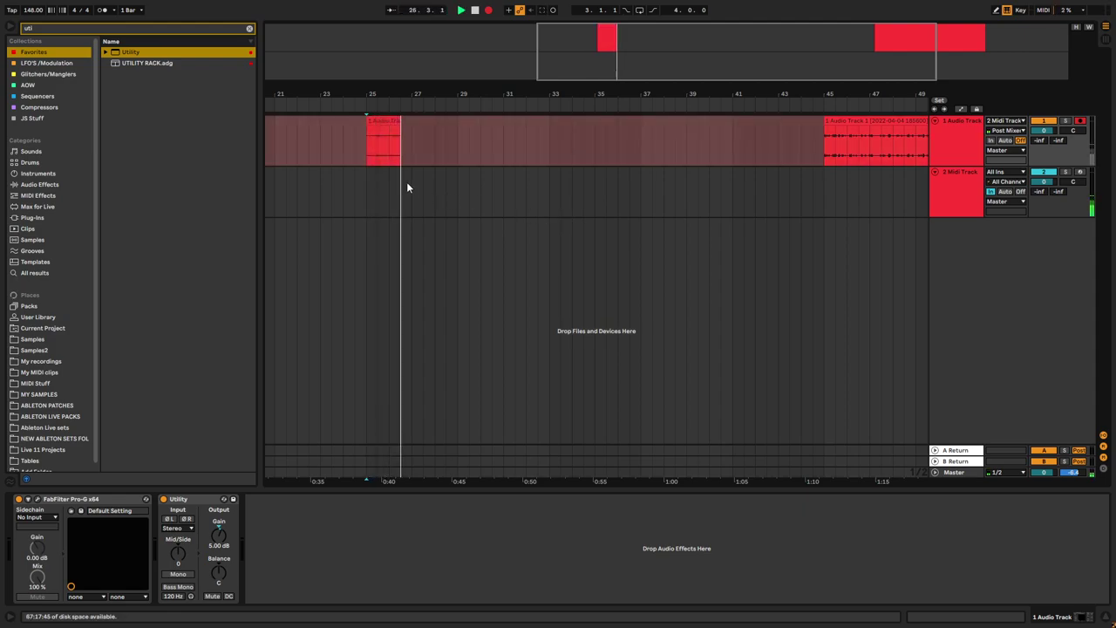
scroll(413, 159, up, 4)
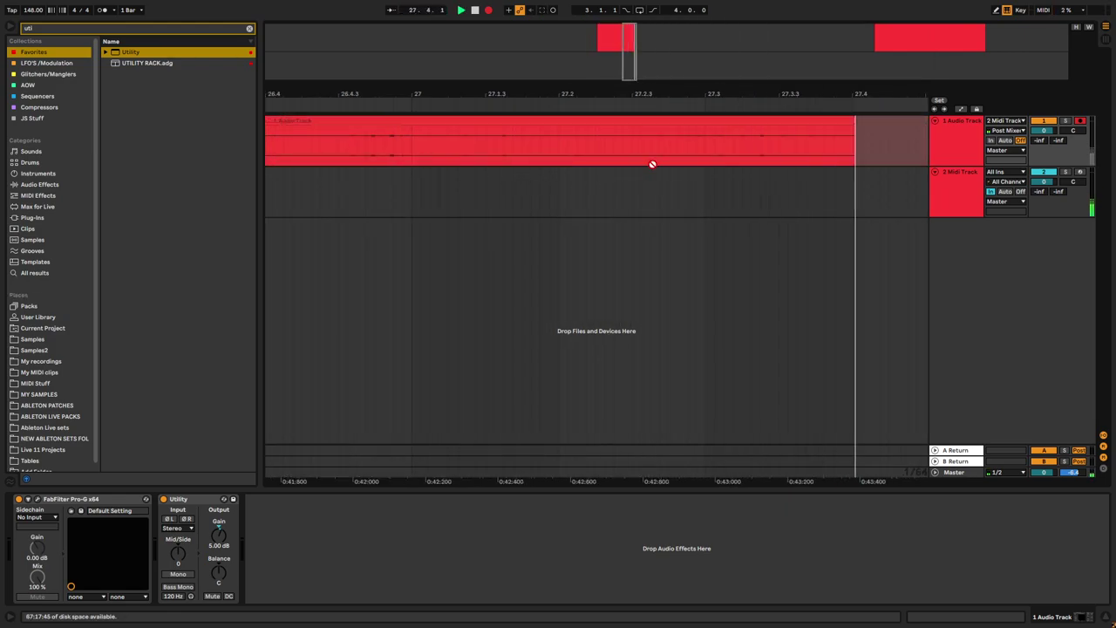
scroll(655, 165, down, 4)
scroll(872, 154, up, 3)
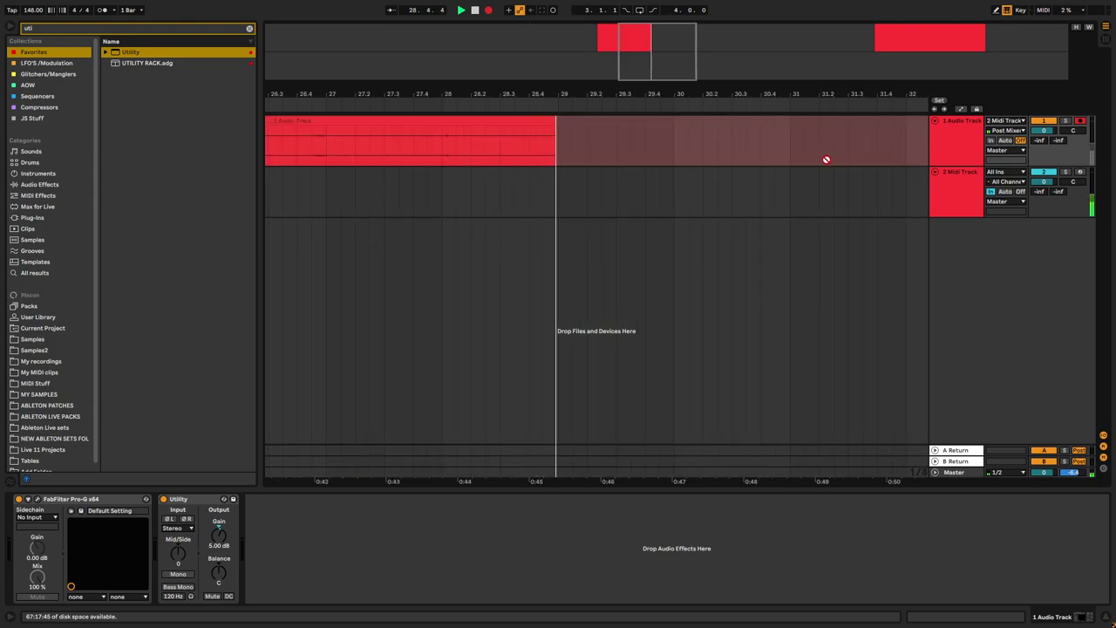
scroll(825, 163, up, 5)
scroll(731, 160, down, 6)
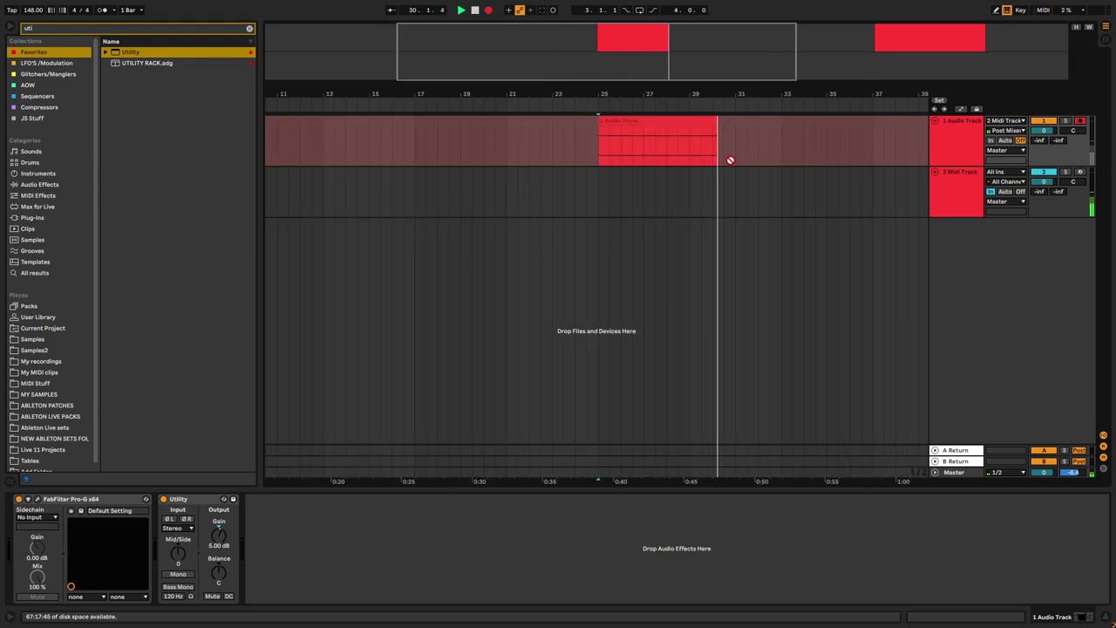
scroll(633, 154, down, 2)
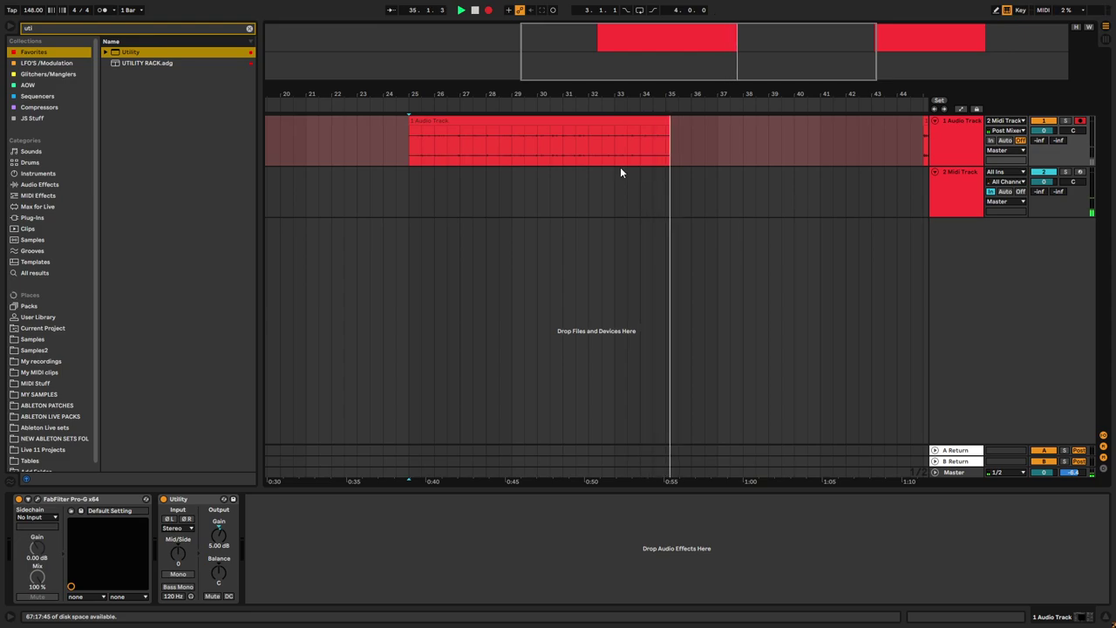
key(space)
click(669, 122)
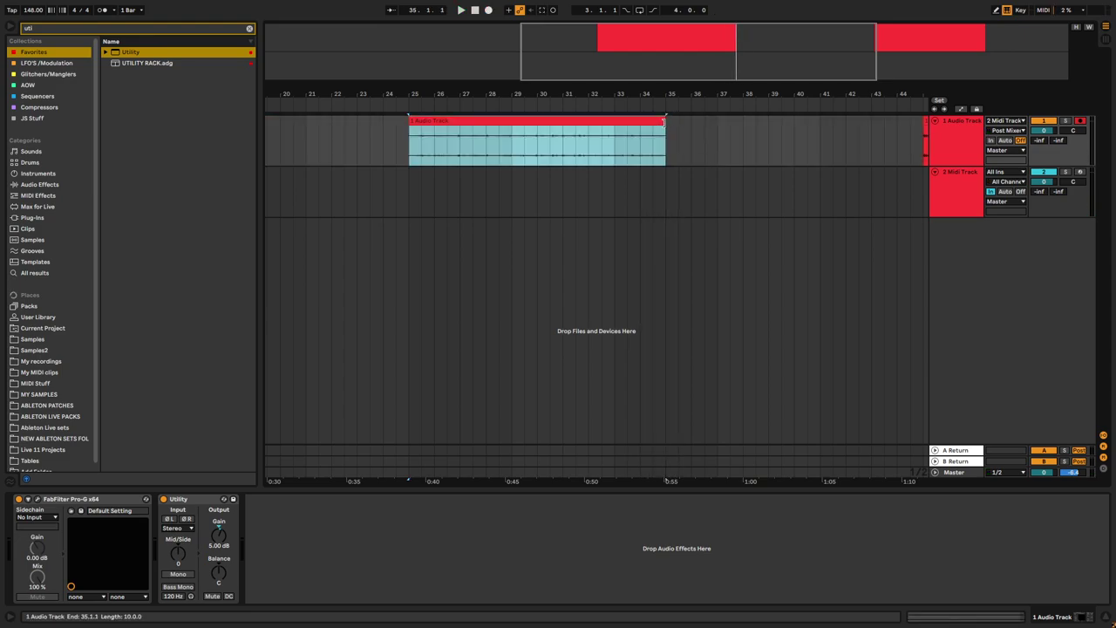
- Solo the audio track, turn off its Utility and play the recorded clip with the FabFilter Pro-G window open
double_click(590, 122)
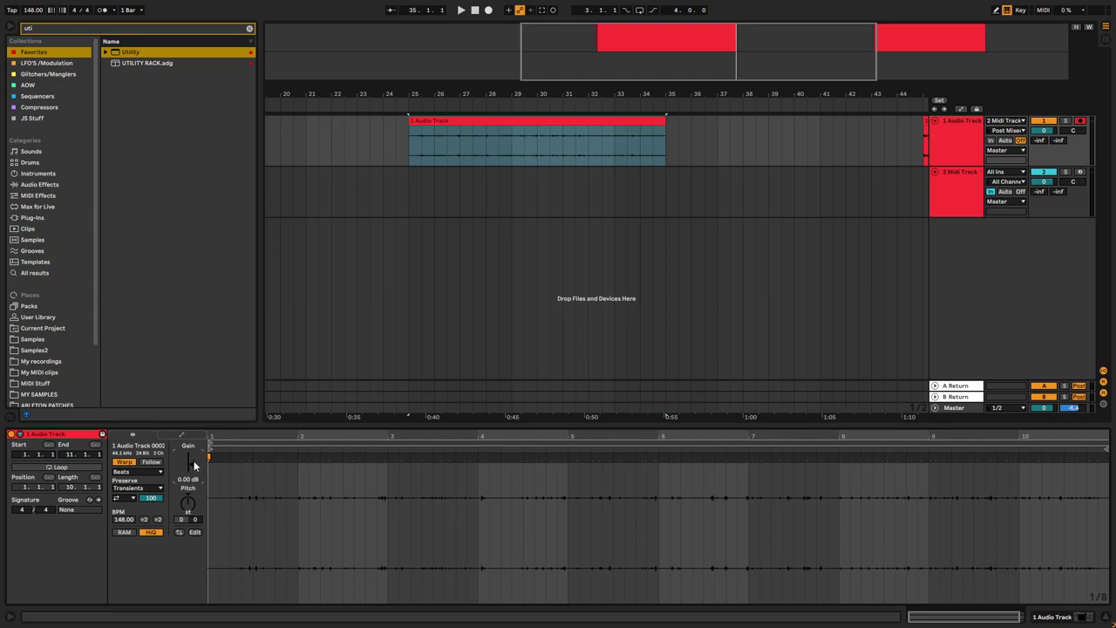
click(958, 149)
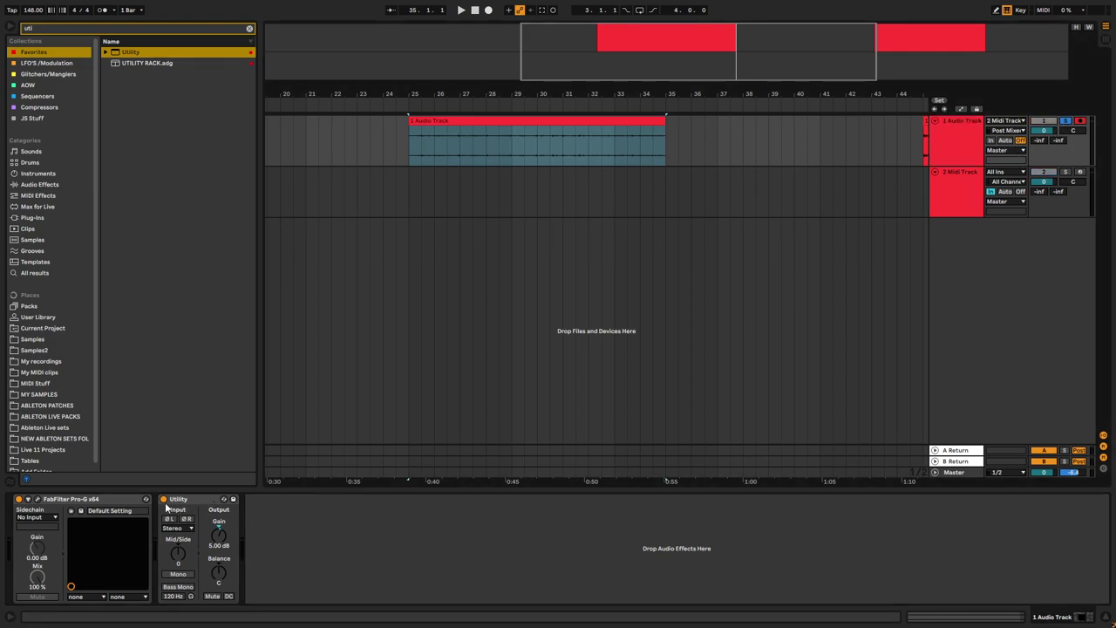
click(38, 500)
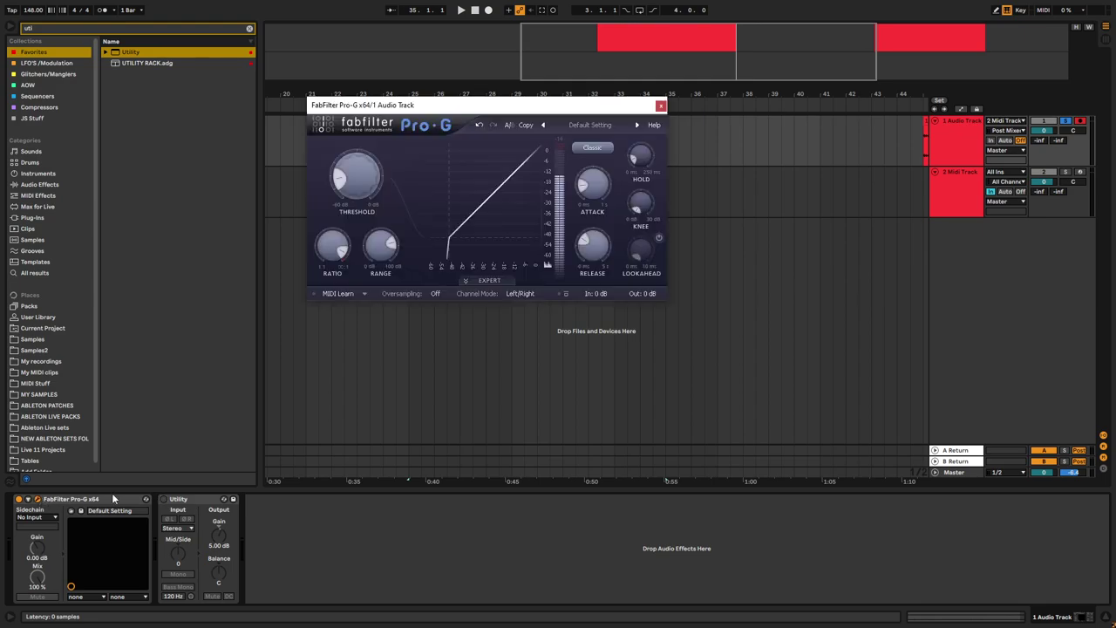
key(space)
drag(549, 113, 553, 195)
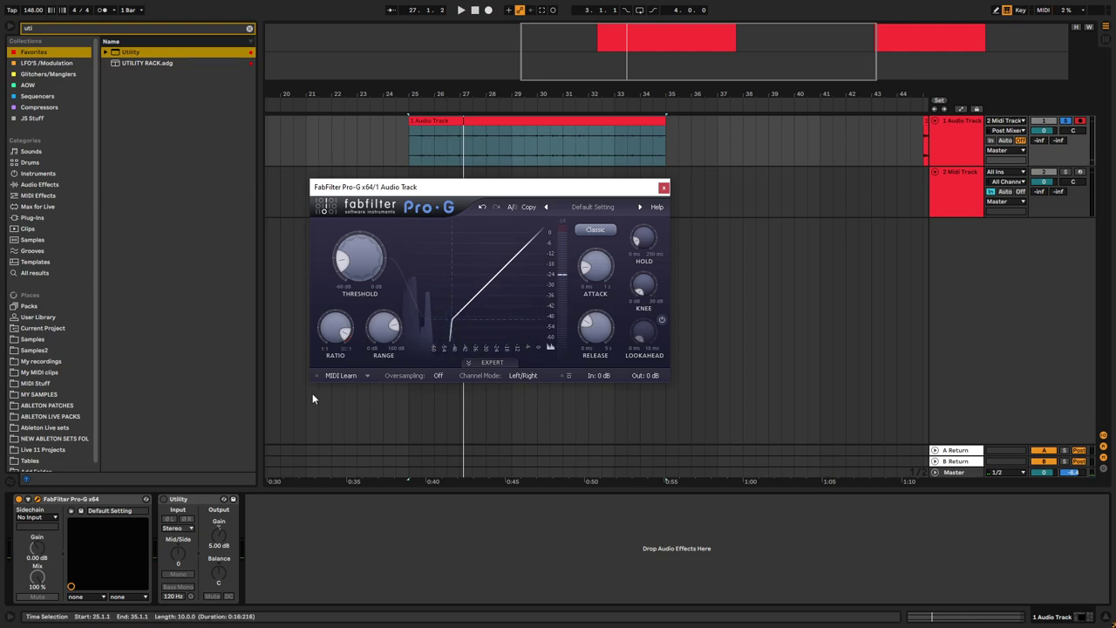
- Raise the recorded clip's gain to 11.4 dB and the Pro-G threshold to -38.53 dB, and close the Pro-G window
double_click(526, 152)
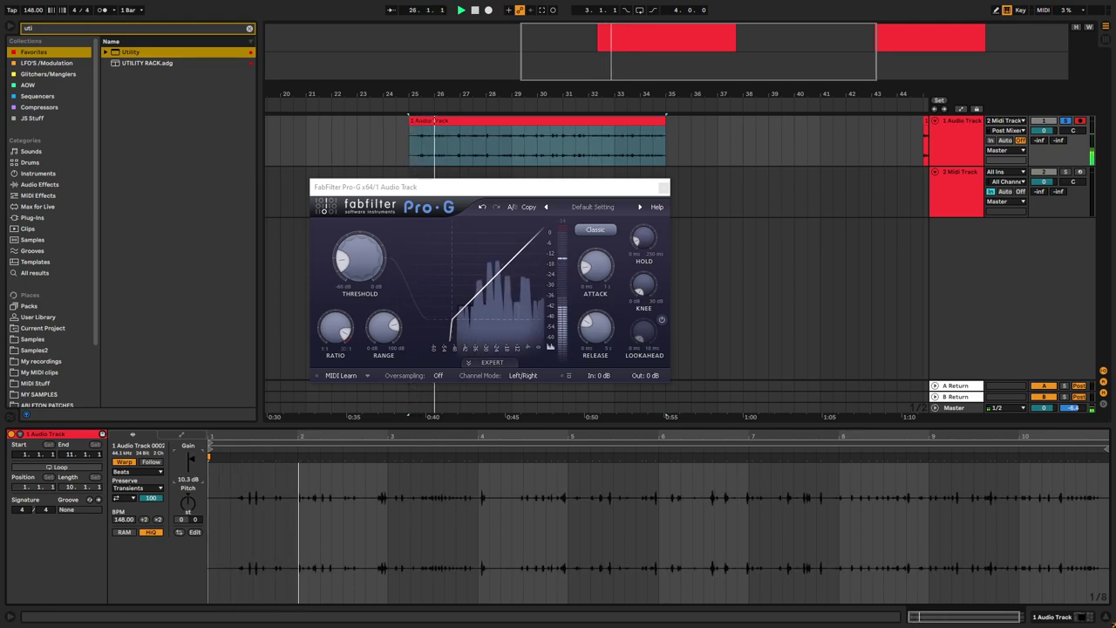
mouse_move(356, 261)
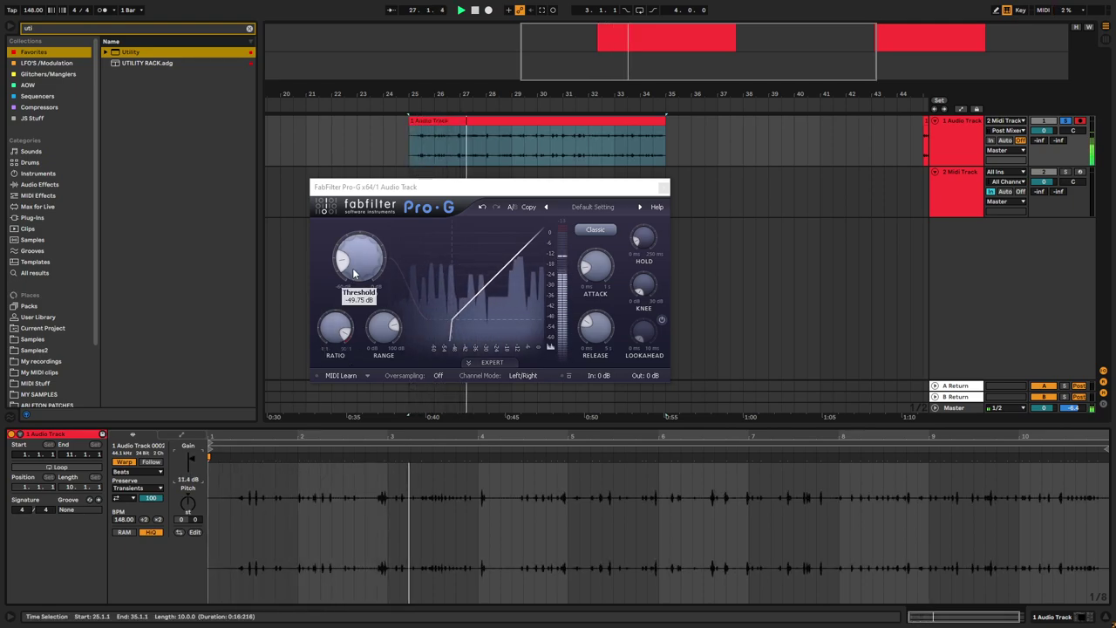
drag(355, 262, 375, 209)
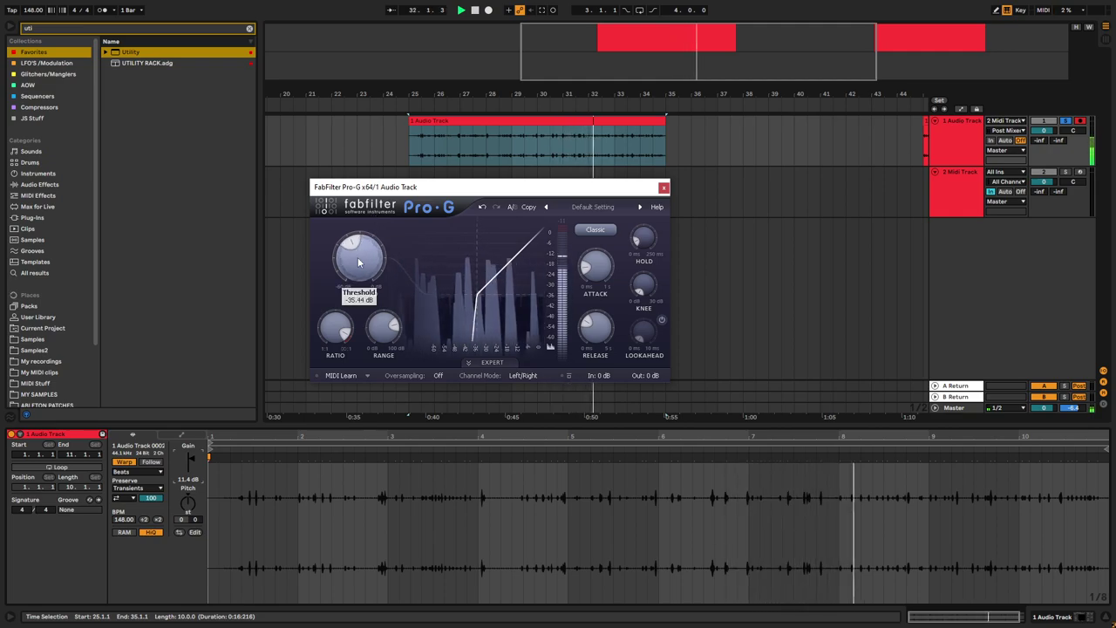
drag(350, 280, 357, 274)
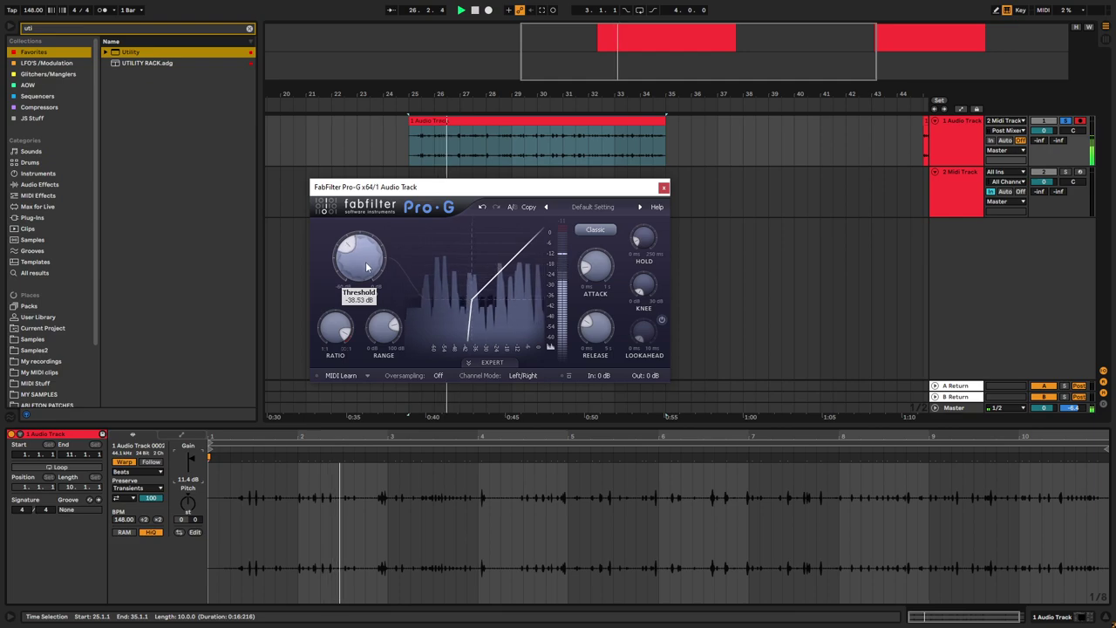
click(664, 187)
- Stop playback, find Hybrid Reverb among the audio effects and add it to the end of the audio track's device chain
click(949, 137)
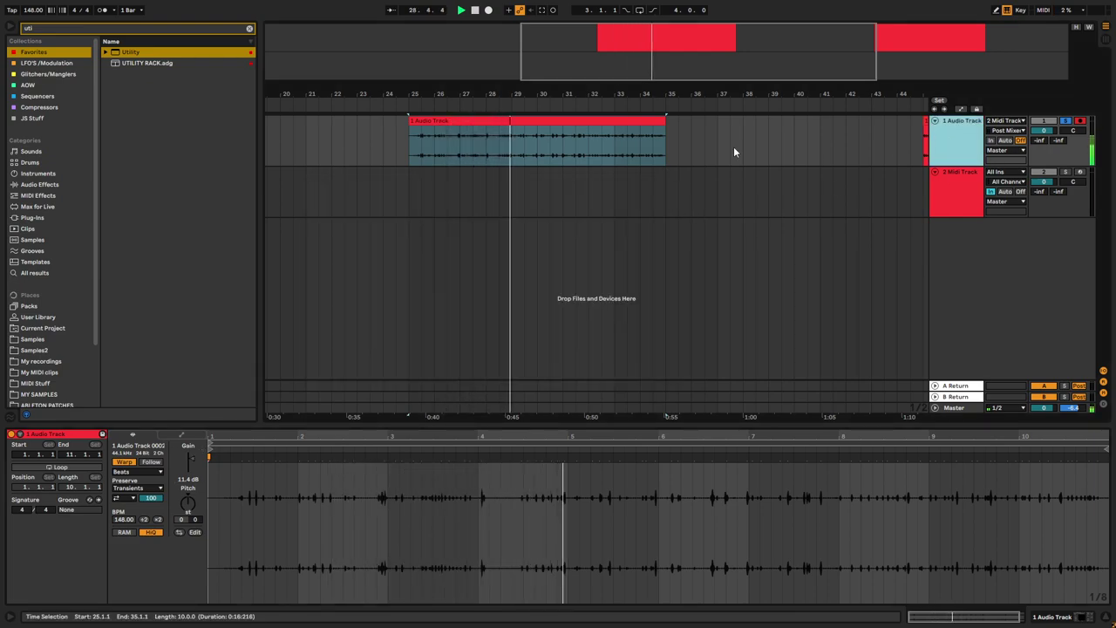
click(646, 120)
key(space)
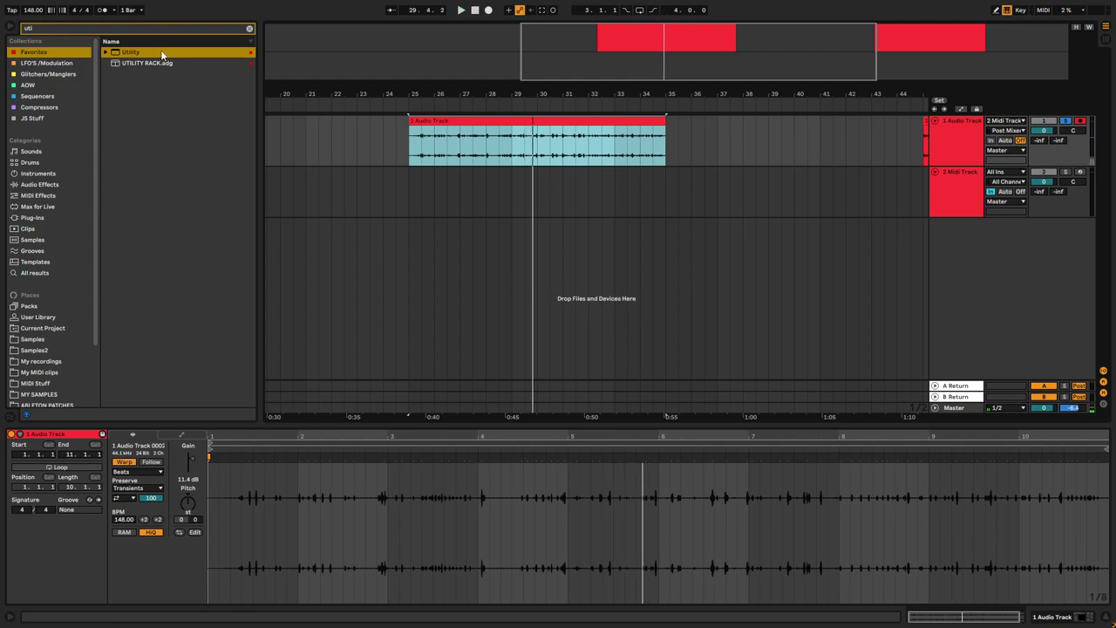
click(158, 28)
text(l)
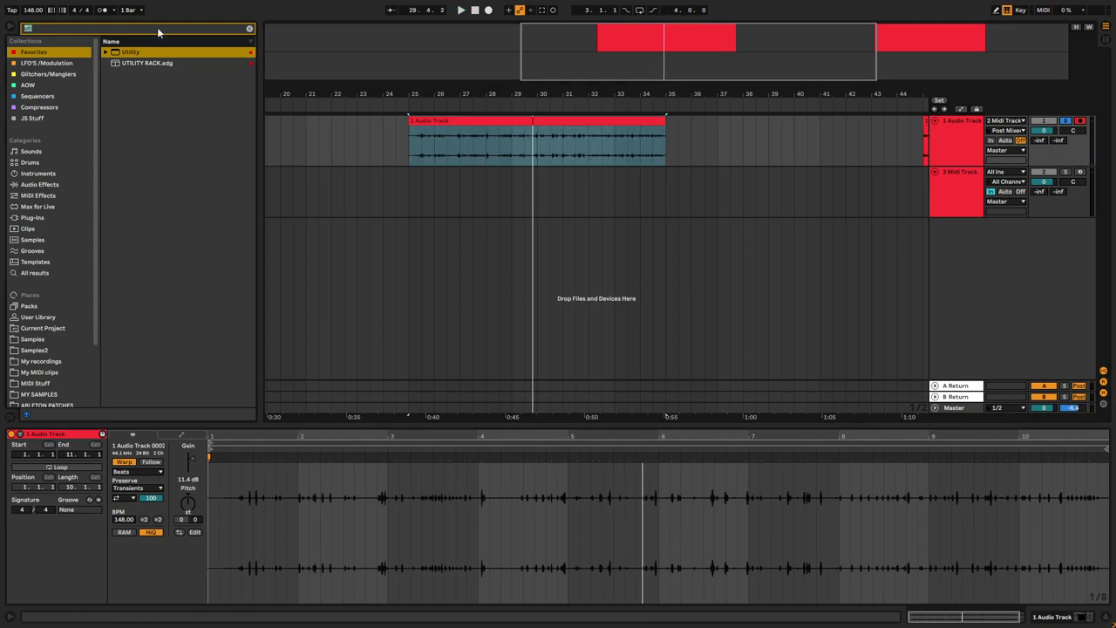
text(hybrid)
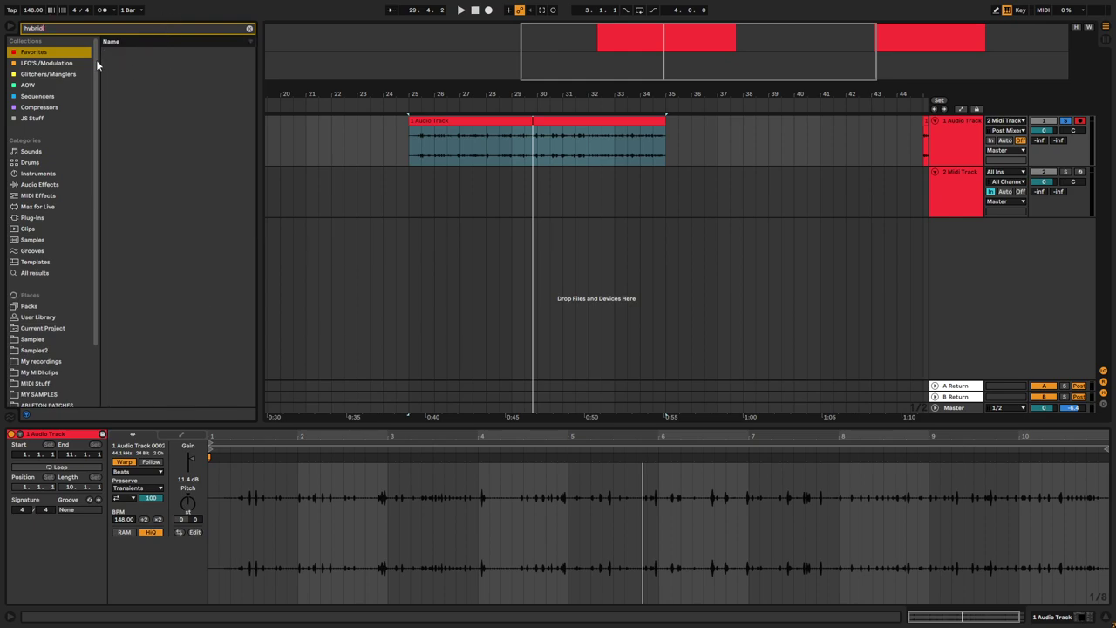
click(35, 218)
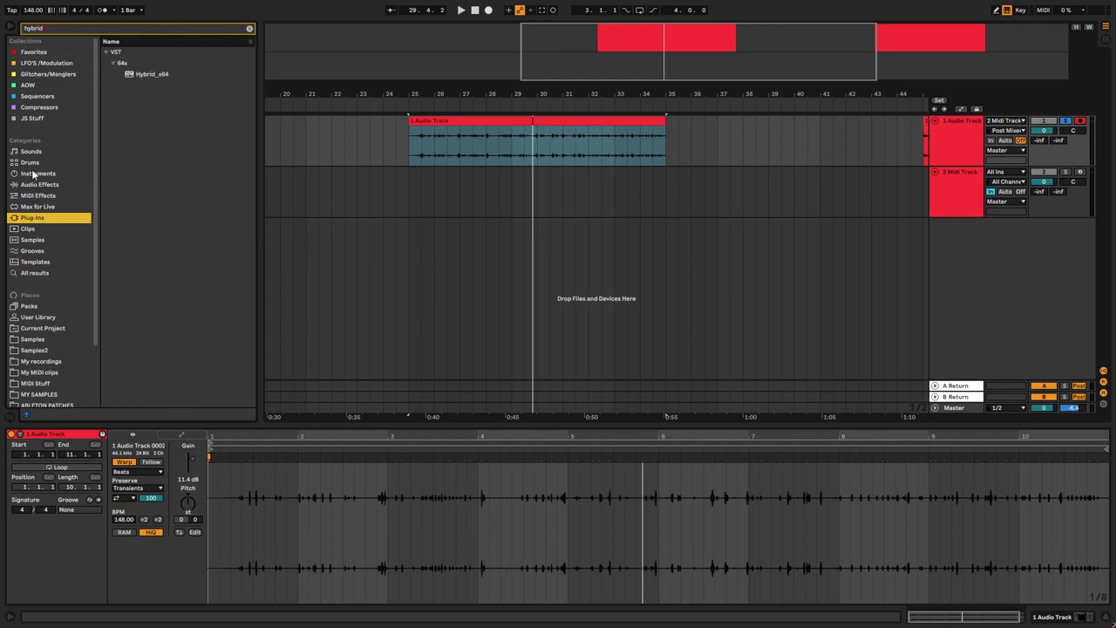
click(44, 186)
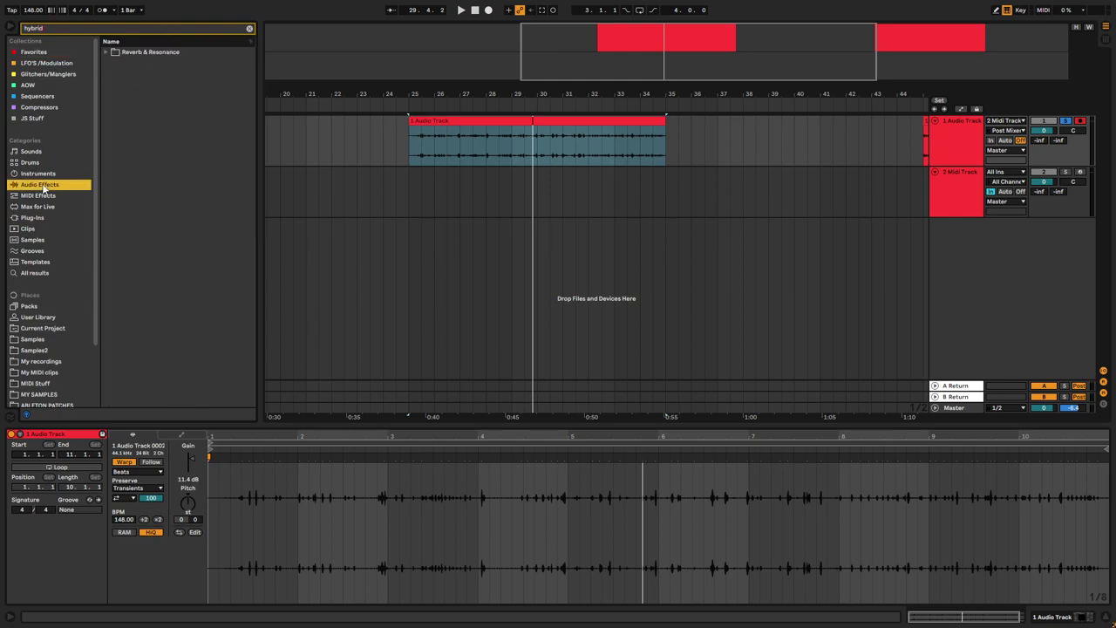
click(105, 53)
click(138, 64)
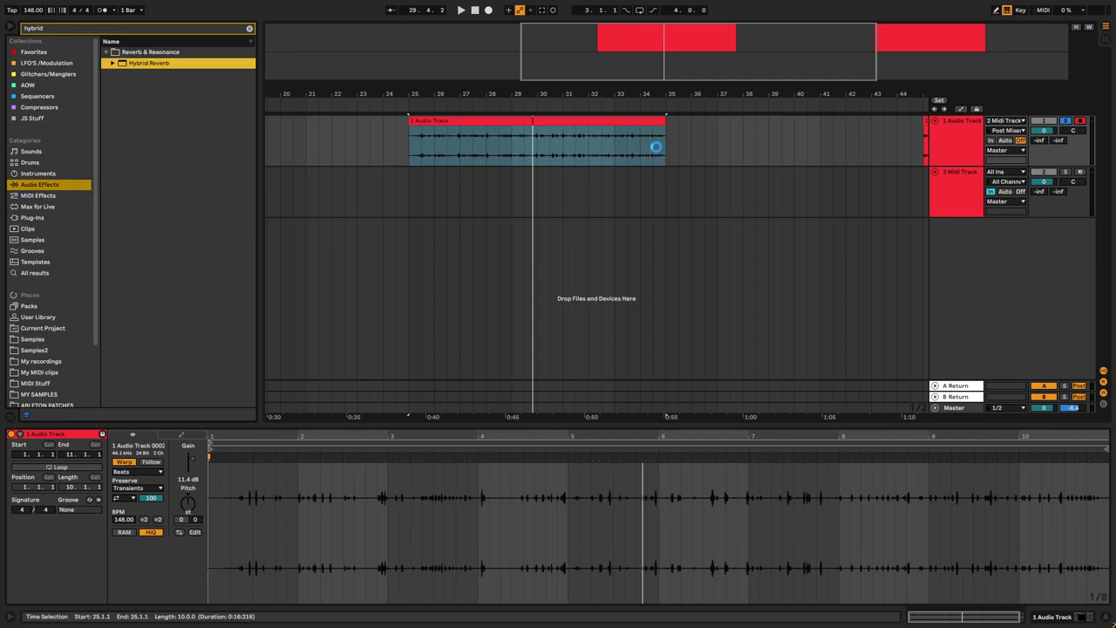
- Raise Hybrid Reverb's Dry/Wet to 100 % while the clip plays
key(space)
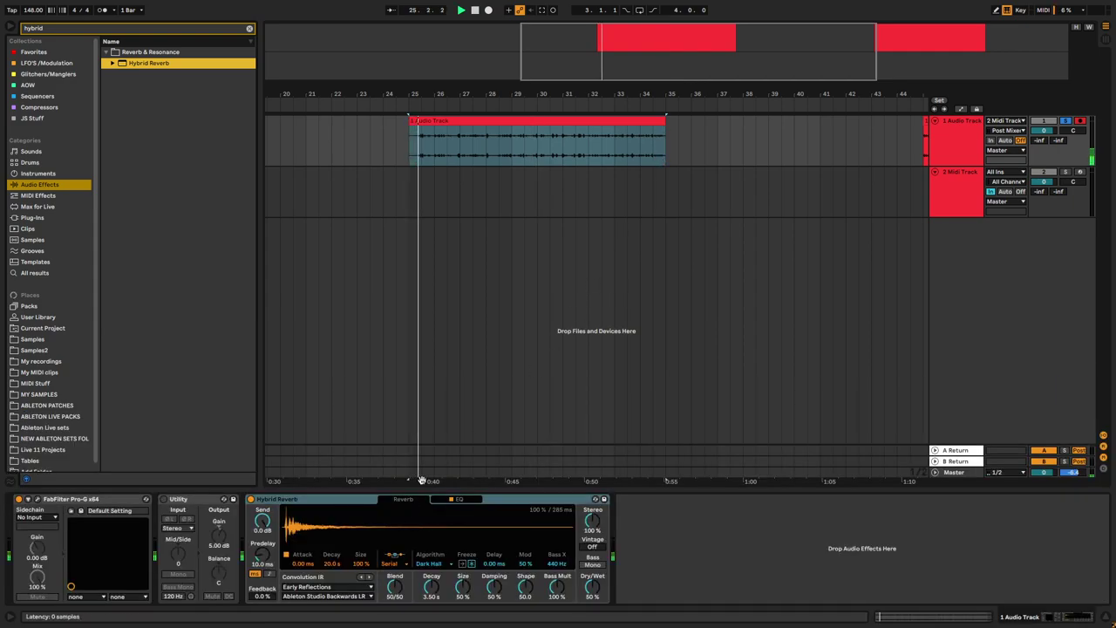
drag(598, 585, 597, 532)
drag(593, 587, 593, 564)
- Search the audio effects for Delay and add Grain Delay after Hybrid Reverb on the audio track
click(185, 32)
click(184, 32)
text(Delay)
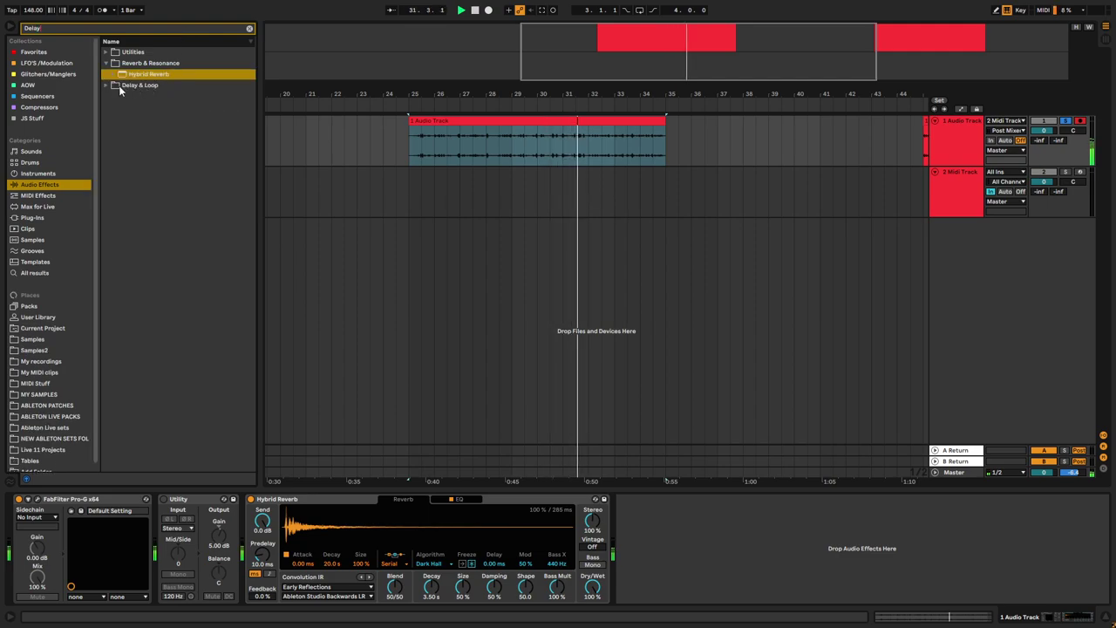
click(119, 84)
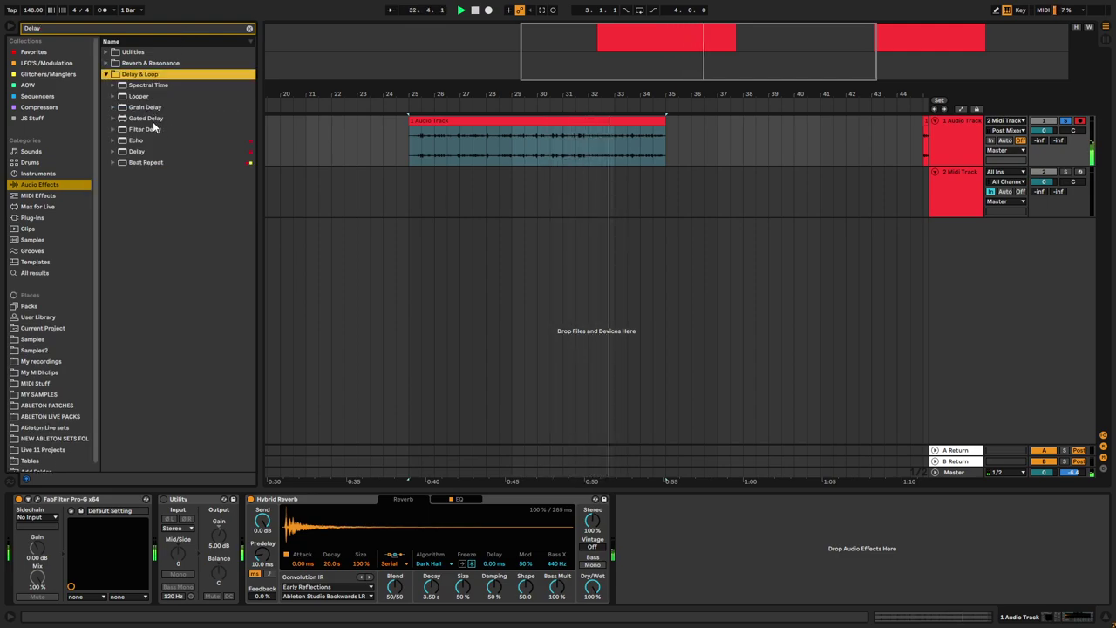
drag(144, 107, 717, 558)
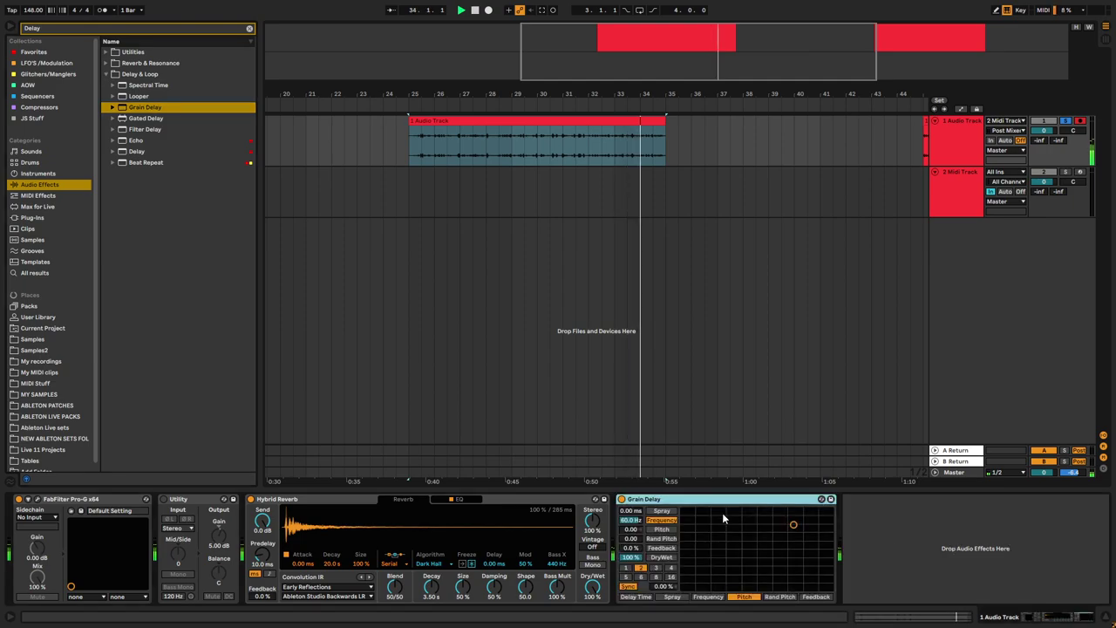
- Try Grain Delay with 7.81 ms spray, an unsynced delay time of 26.8 ms, pitch about -8.25 and Dry/Wet 48 %
click(516, 130)
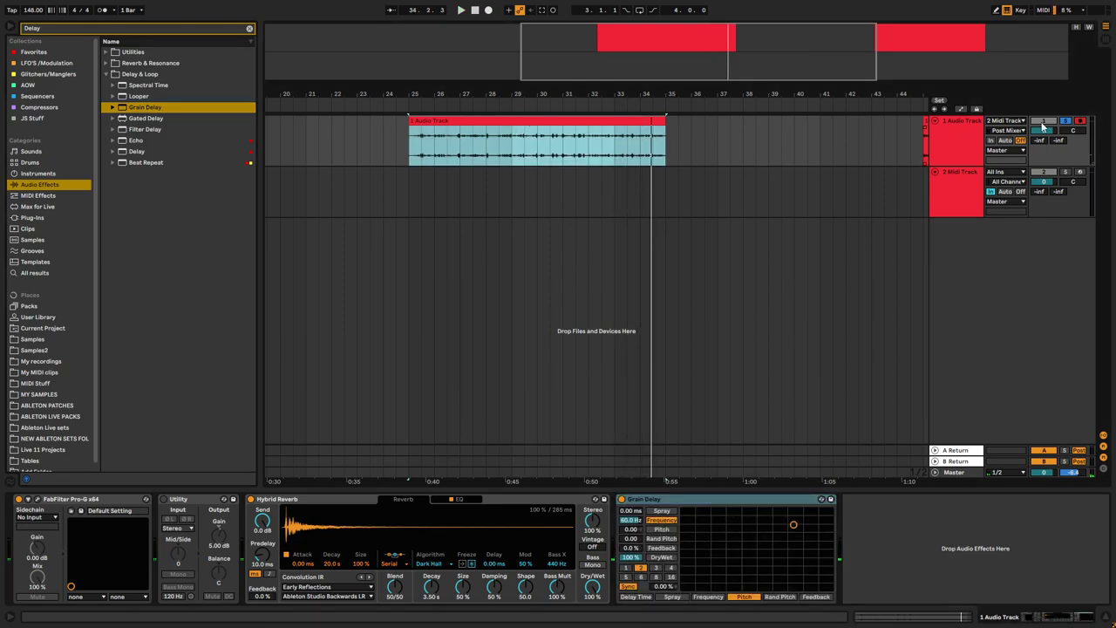
key(space)
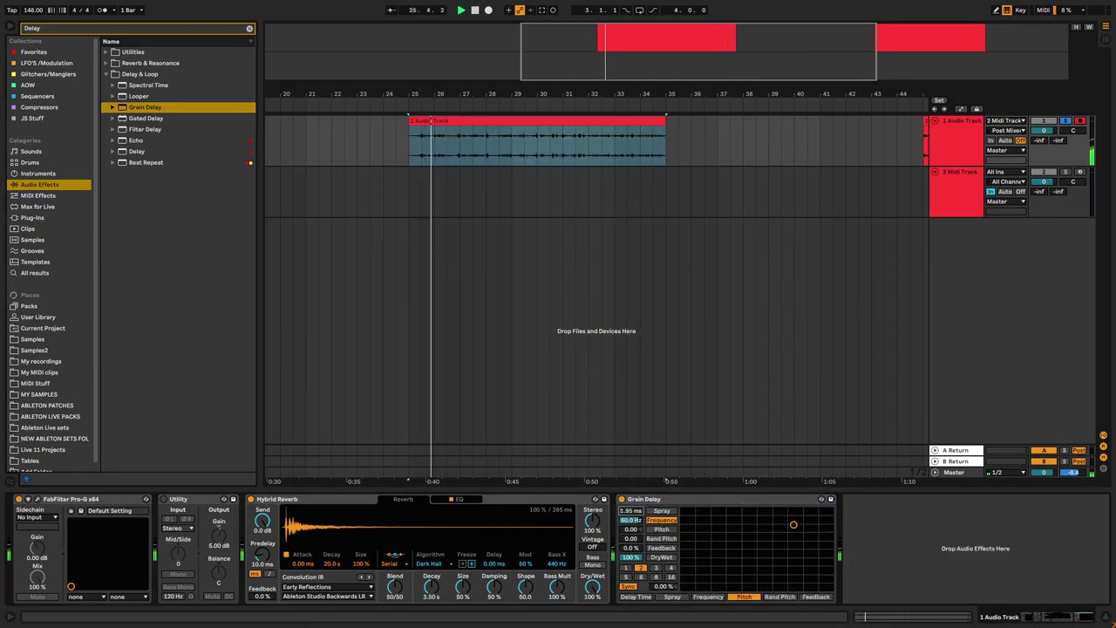
drag(631, 513, 631, 505)
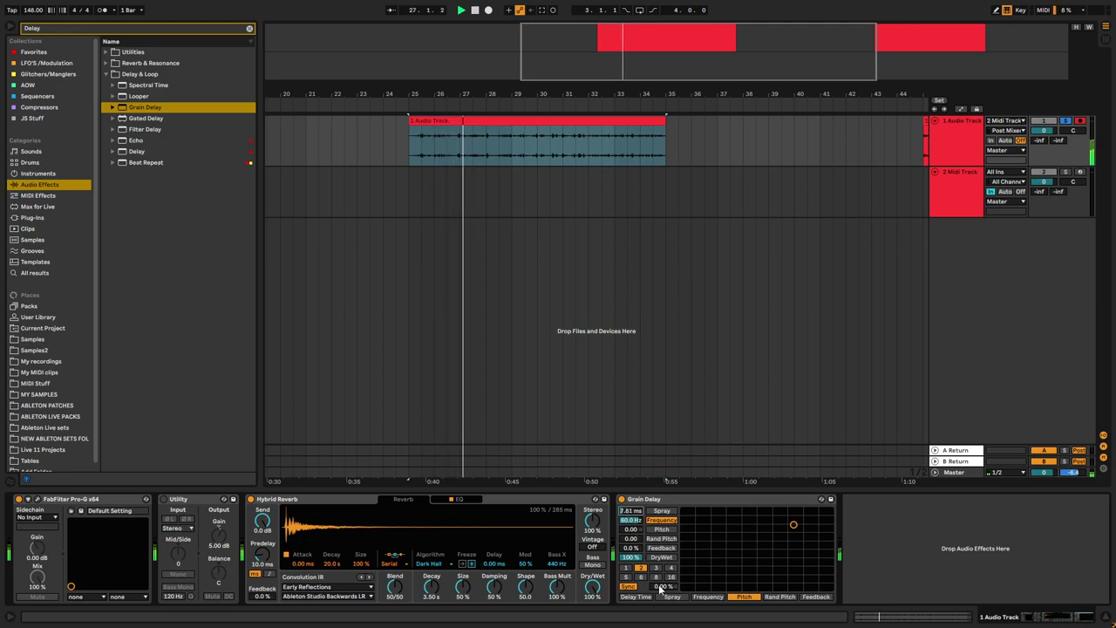
click(630, 587)
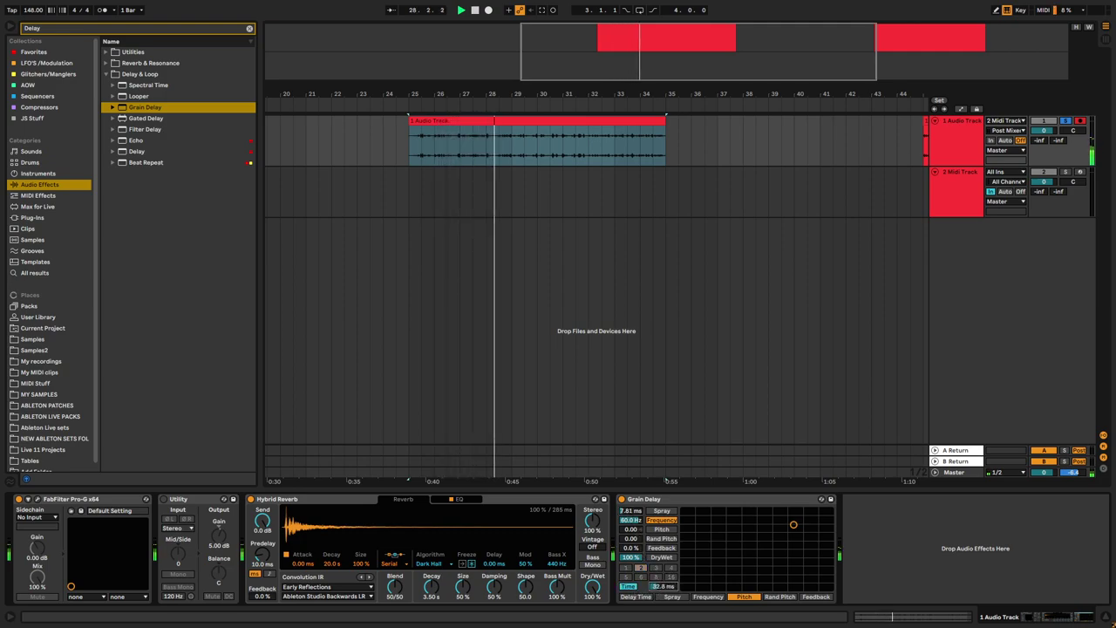
drag(631, 529, 630, 551)
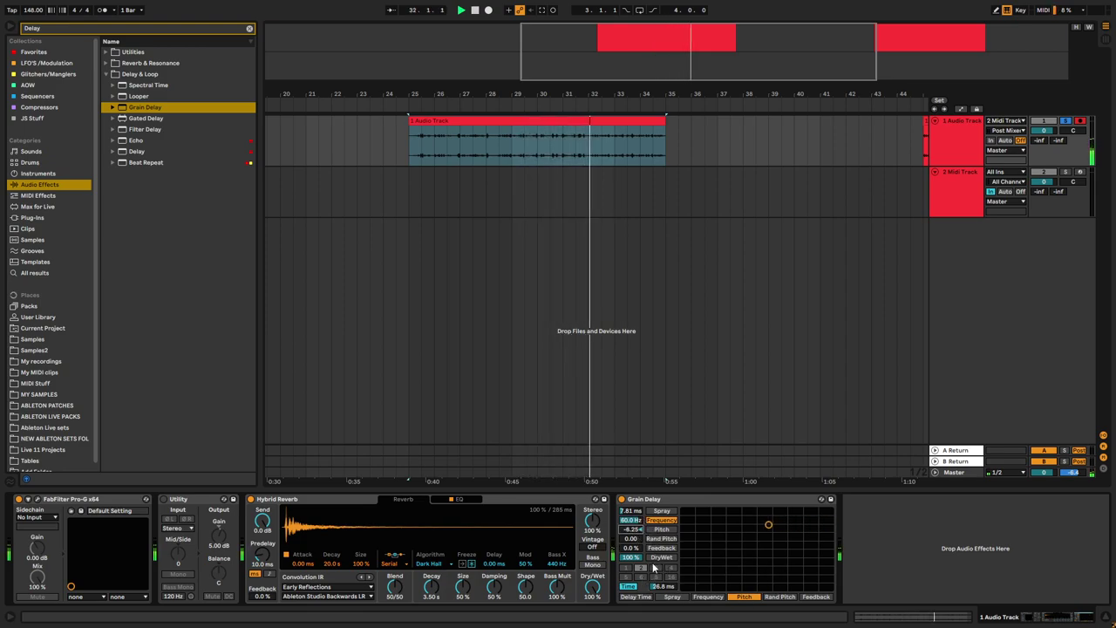
drag(630, 557, 631, 599)
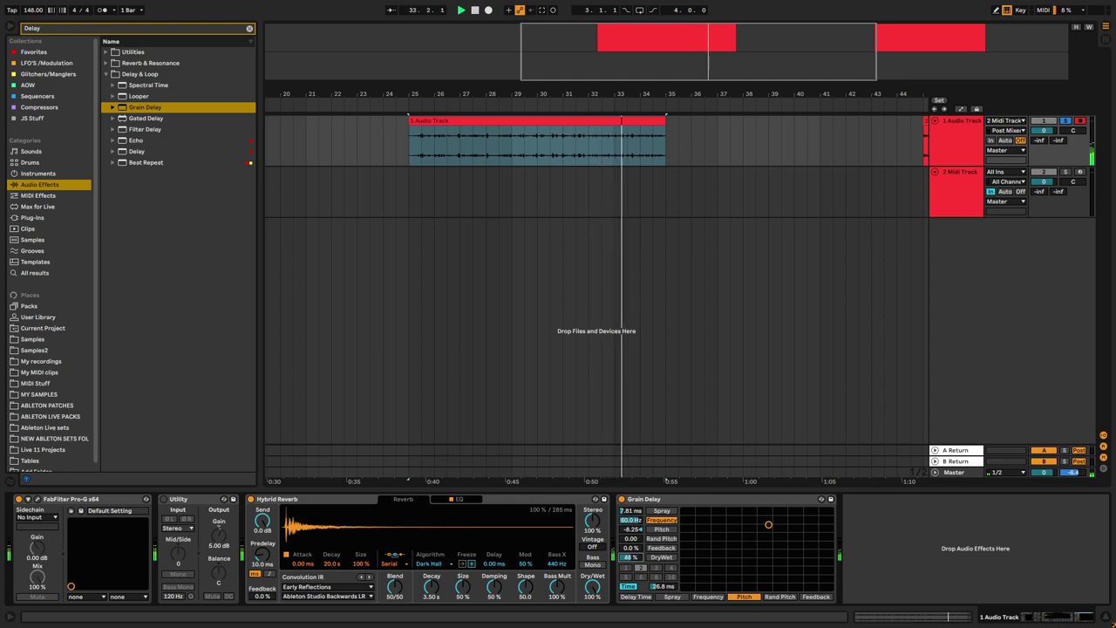
- Try Grain Delay with 12.2 ms spray, 56 % feedback and a pitch of -12, and replay the clip
mouse_move(631, 510)
mouse_down()
mouse_move(631, 551)
mouse_move(647, 555)
mouse_move(630, 532)
mouse_move(635, 575)
mouse_move(635, 524)
mouse_move(635, 548)
mouse_up()
key(space)
text(-12)
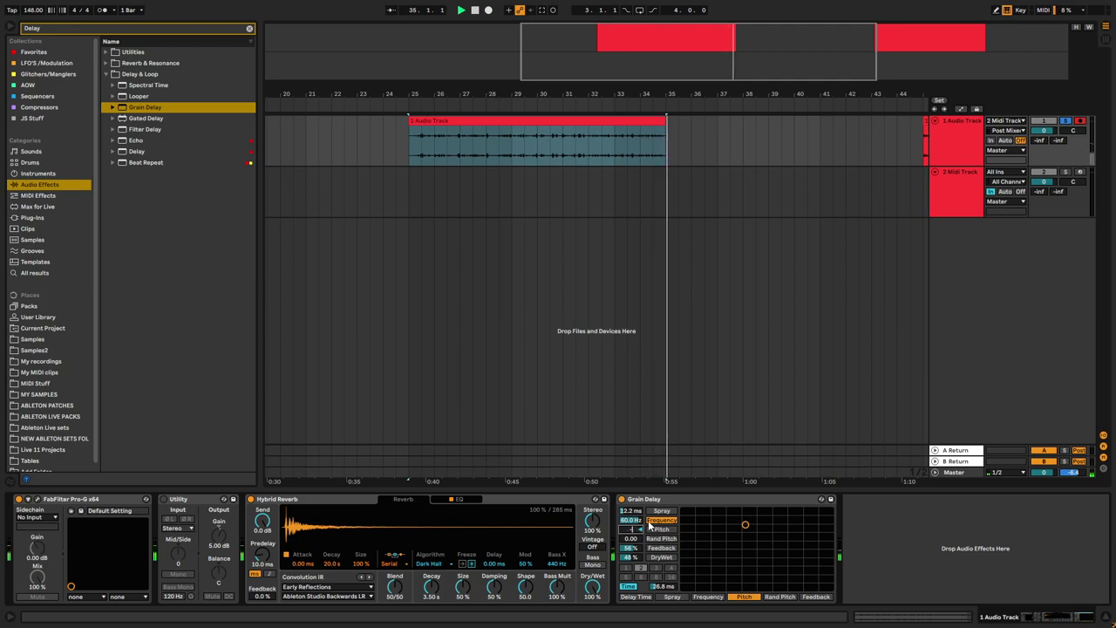
key(Return)
key(space)
key(space)
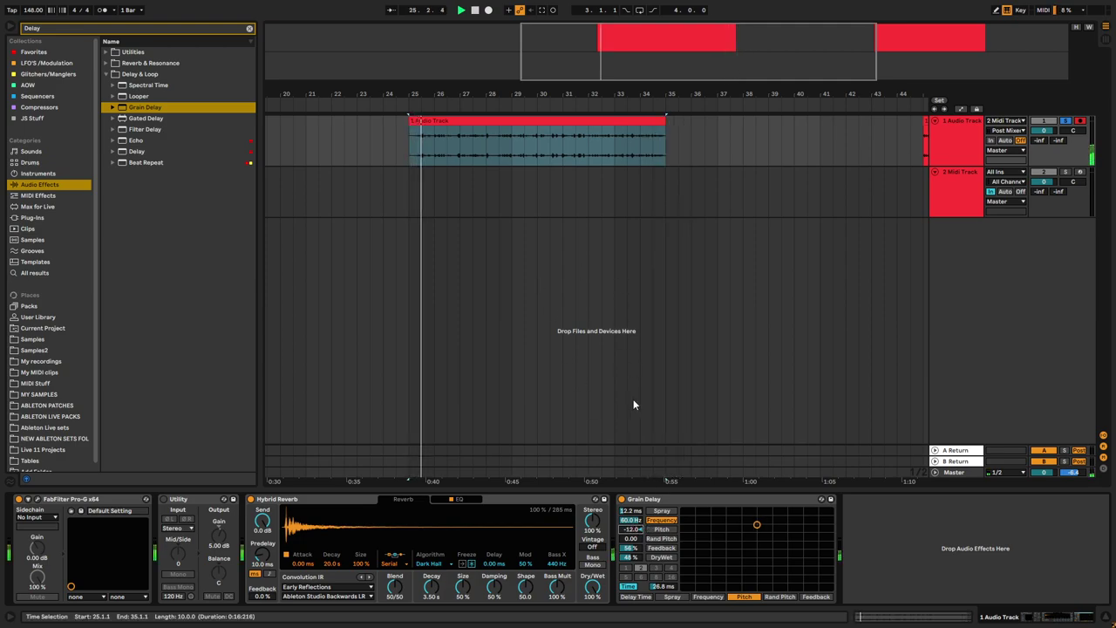
- Sync the Grain Delay time to 3 sixteenths, with Dry/Wet at 100 % and pitch at 9.00
click(628, 586)
click(656, 569)
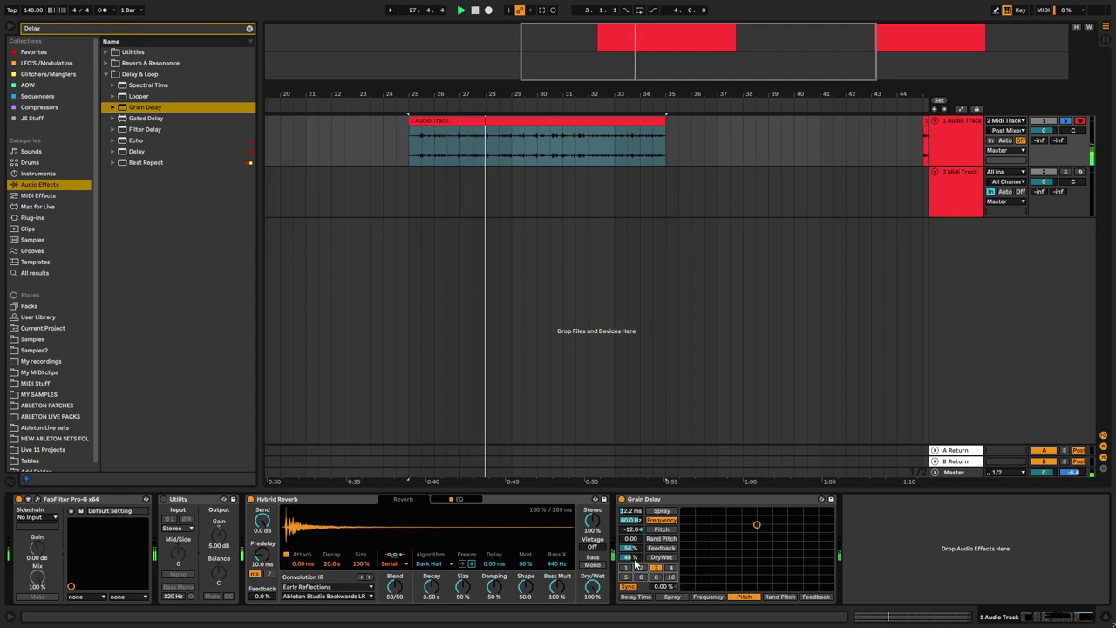
mouse_move(634, 557)
mouse_down()
mouse_move(635, 497)
mouse_move(635, 536)
mouse_up()
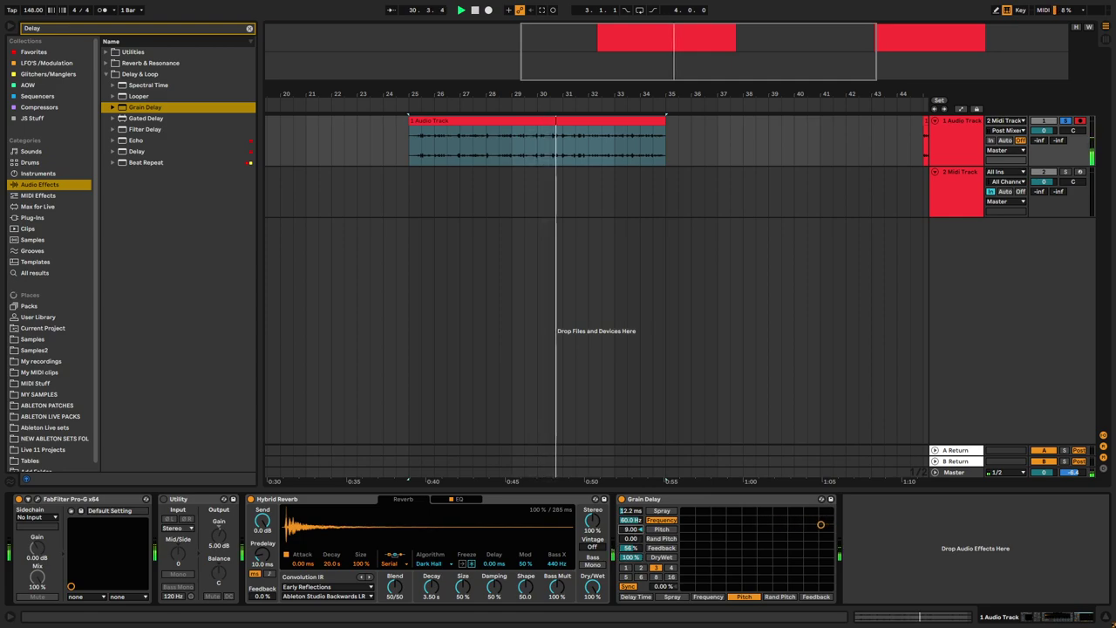
- Reset Grain Delay's pitch to 0 and set spray 275 ms, random pitch 2.84, feedback 37 %, Dry/Wet 54 % and delay offset 1.04 %
double_click(635, 531)
mouse_move(634, 512)
mouse_down()
mouse_move(634, 487)
mouse_move(630, 595)
mouse_up()
key(space)
key(space)
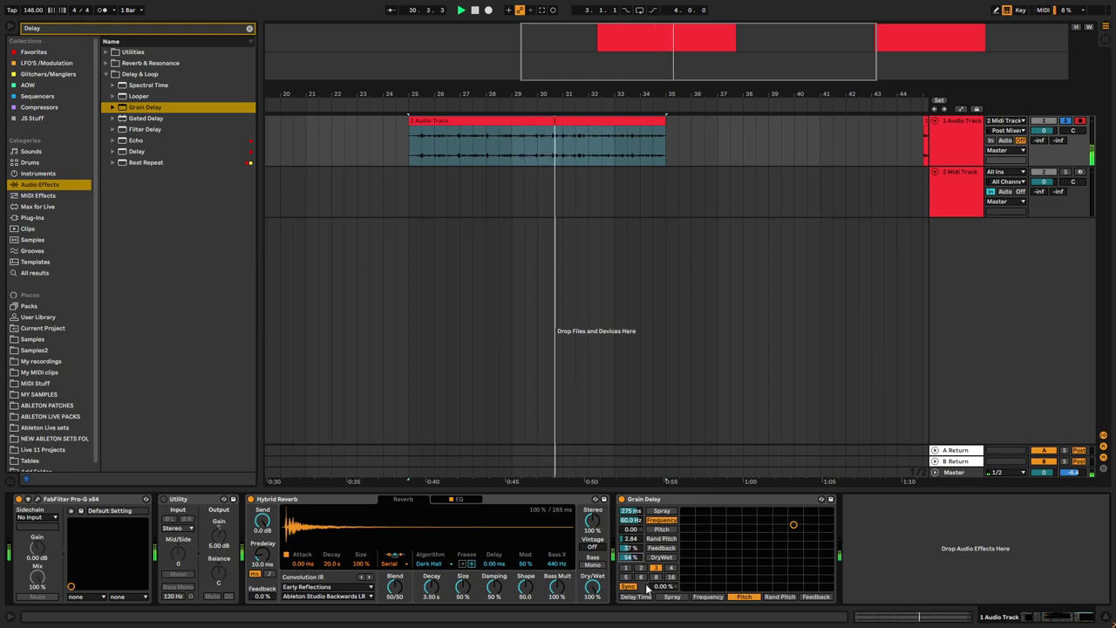
drag(664, 587, 664, 584)
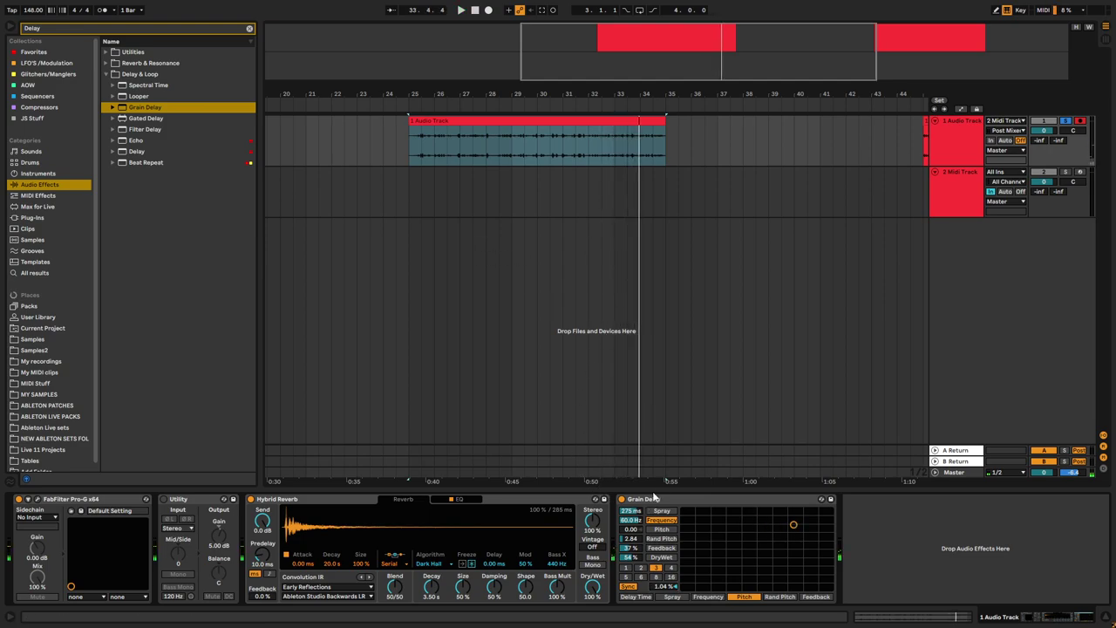
- Move Grain Delay ahead of Hybrid Reverb, and set the reverb's decay to 11.6 s and size to 62 %
drag(654, 499, 263, 515)
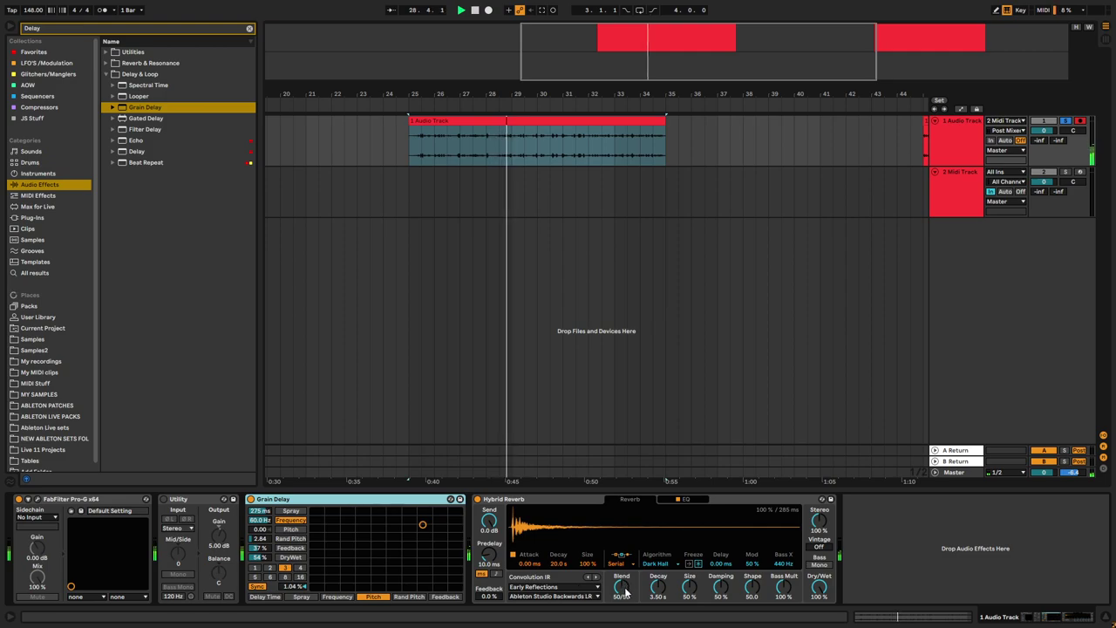
drag(658, 589, 658, 559)
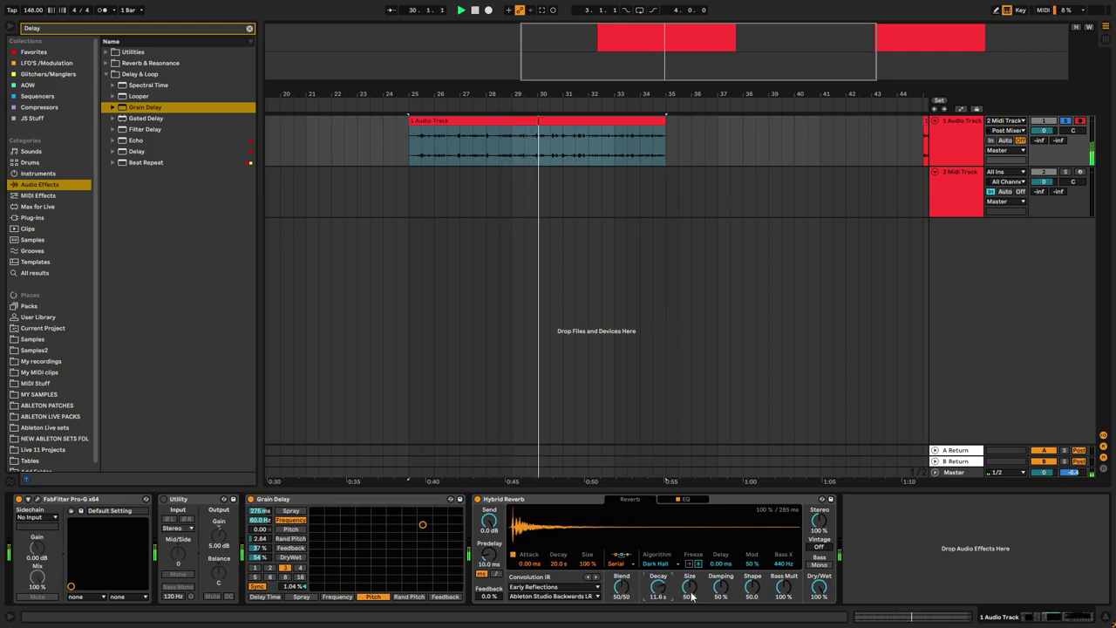
drag(692, 596, 691, 571)
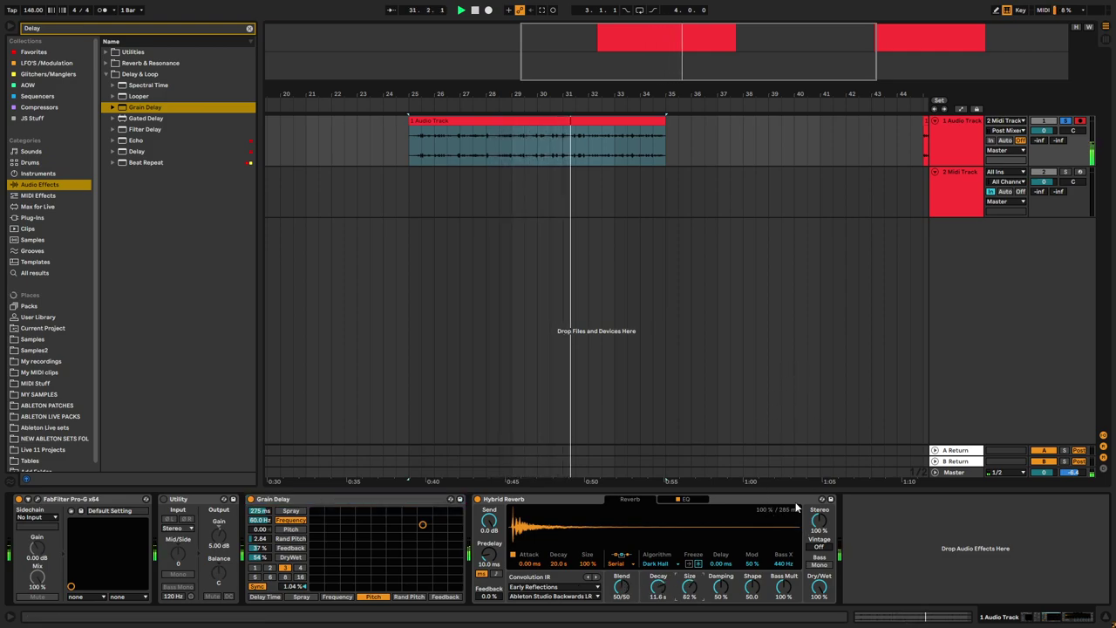
click(951, 150)
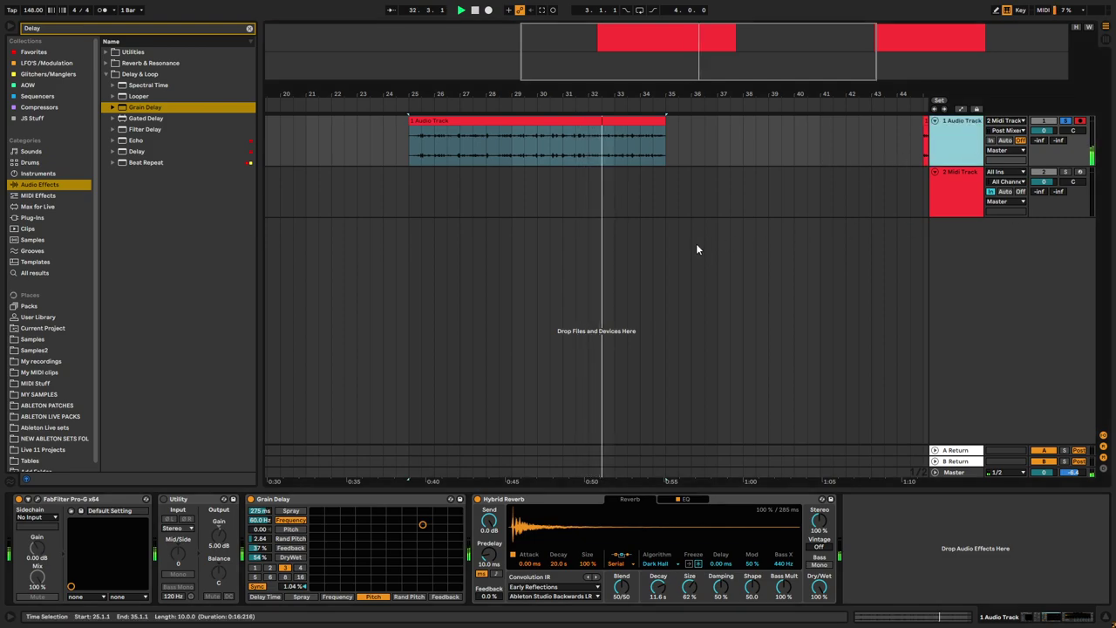
- Move the first audio clip to start at bar 17 and stretch it to a 24-bar length, ending at bar 41
scroll(582, 212, down, 2)
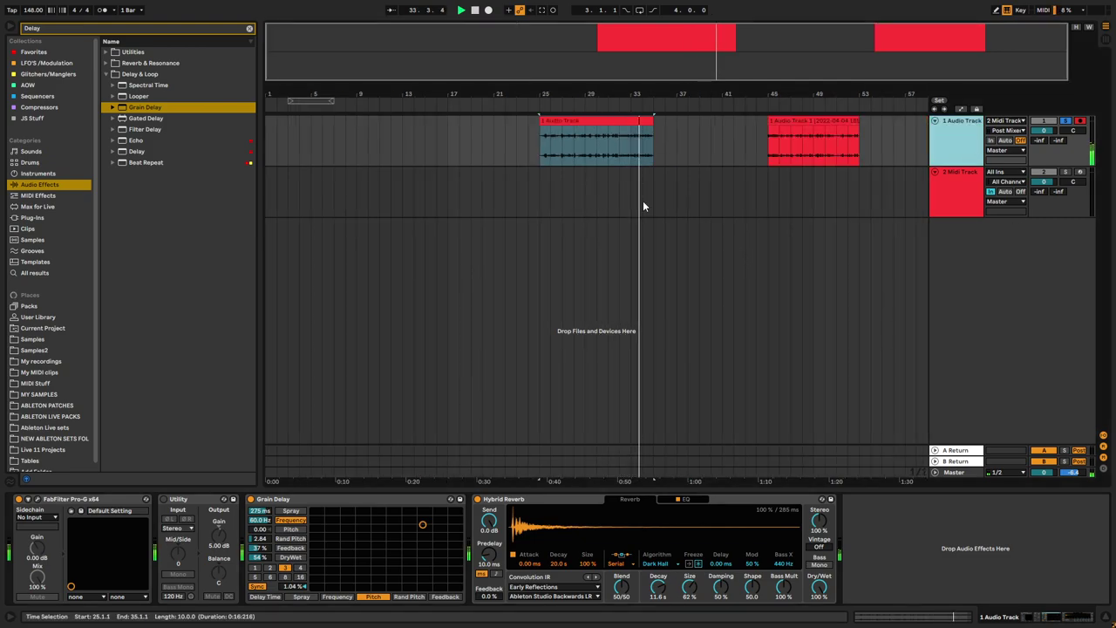
scroll(642, 204, up, 2)
scroll(636, 212, down, 2)
key(space)
drag(611, 121, 517, 122)
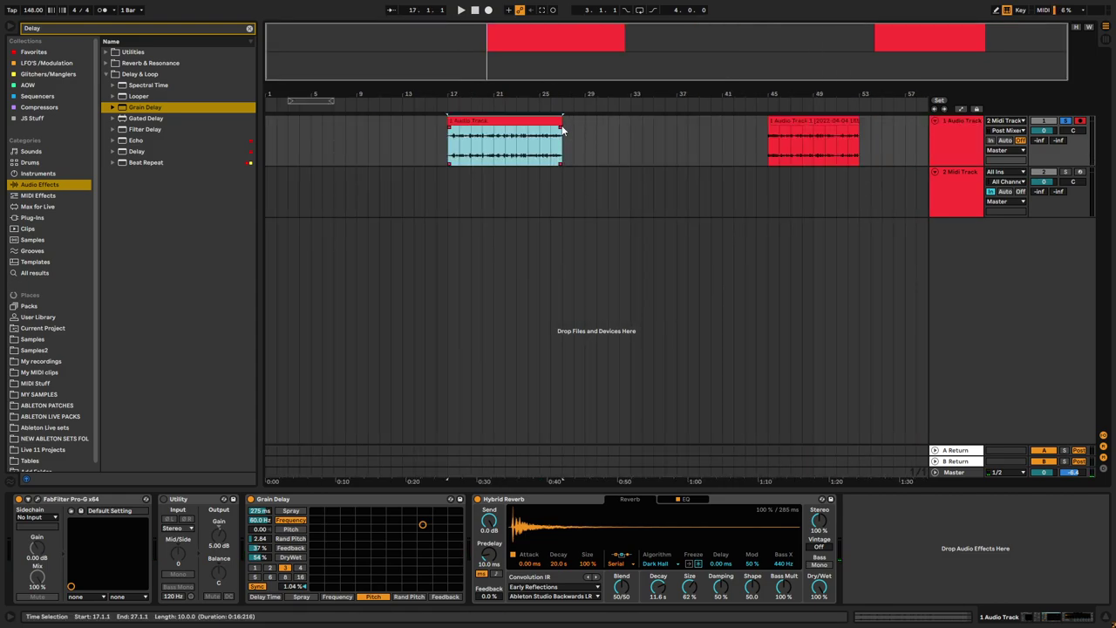
drag(560, 119, 721, 144)
- Warp the stretched clip in Texture mode with grain size about 159 and flux 0, and transpose it by -24 semitones
key(shift+Tab)
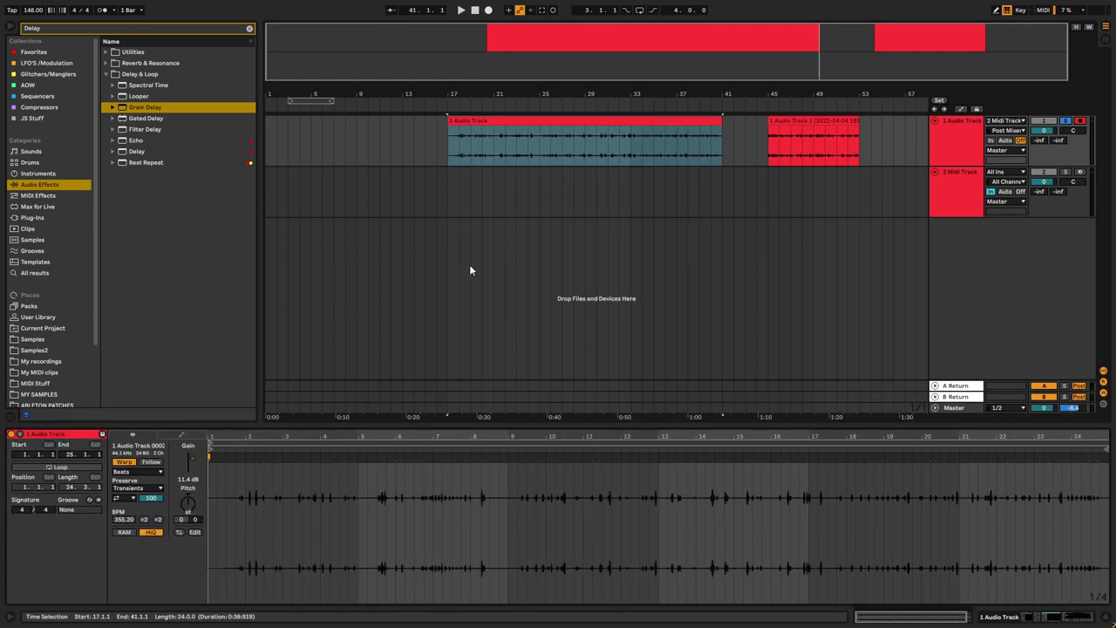
click(145, 474)
click(150, 503)
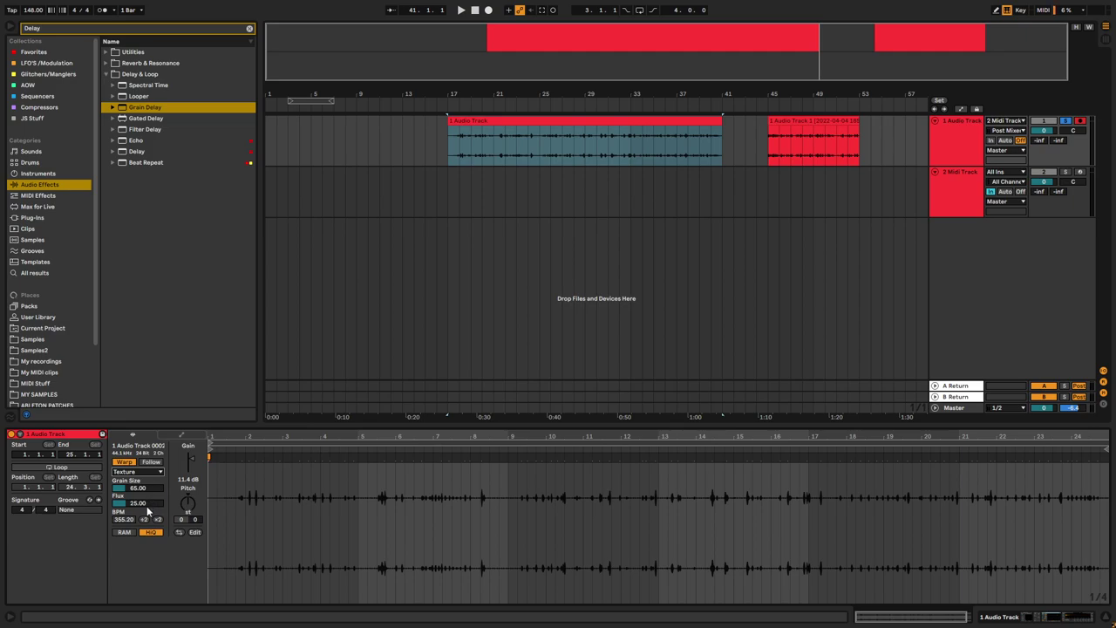
key(space)
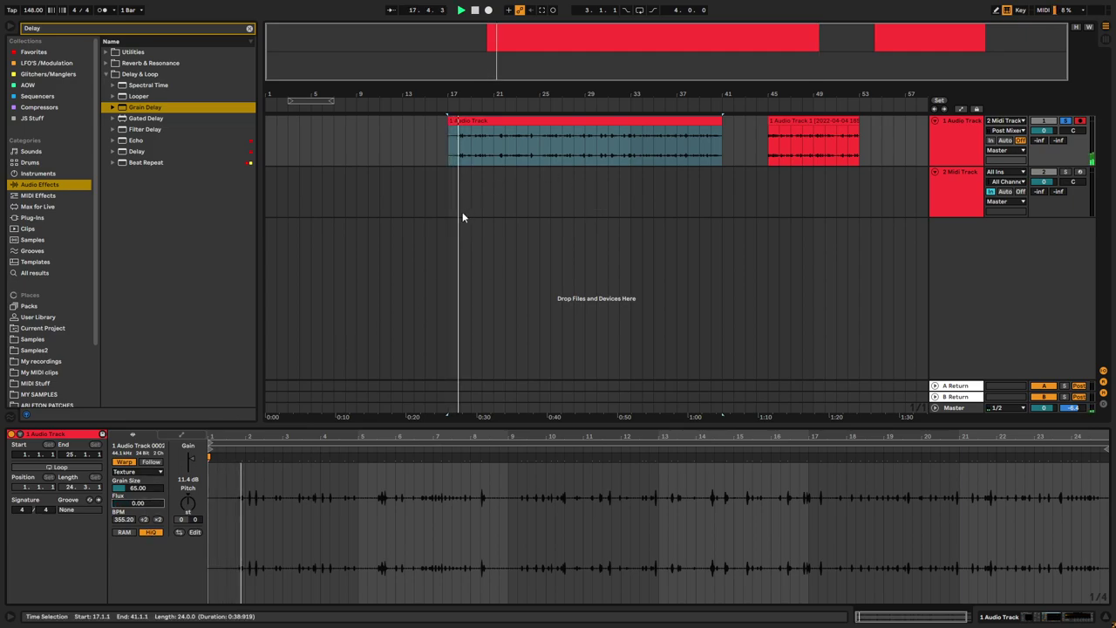
drag(141, 490, 141, 436)
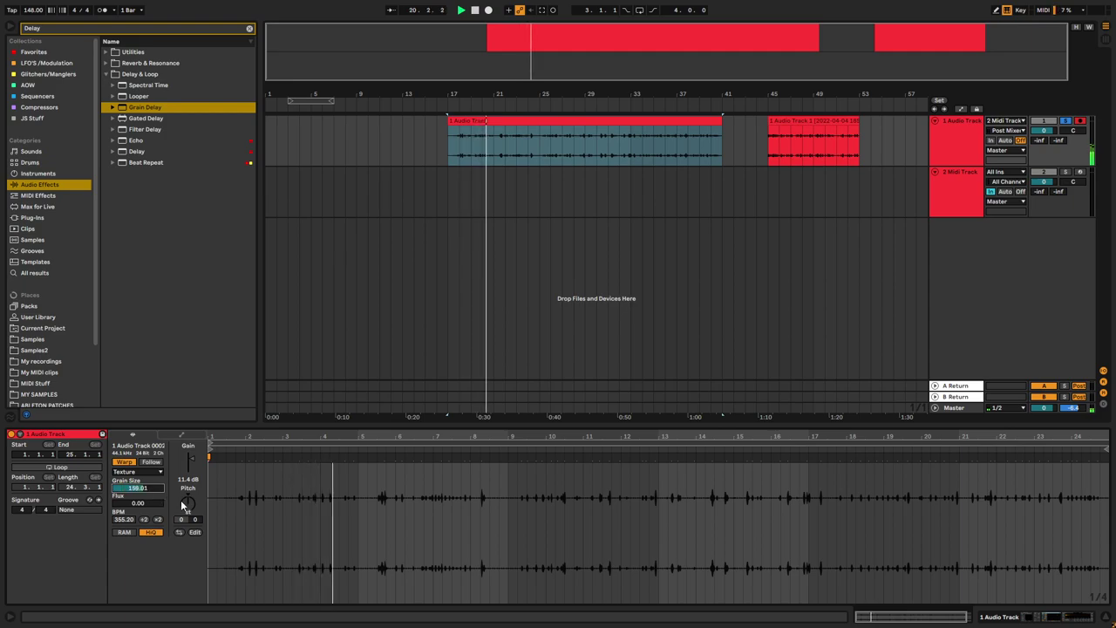
mouse_move(186, 505)
mouse_down()
mouse_move(187, 606)
mouse_move(187, 513)
mouse_up()
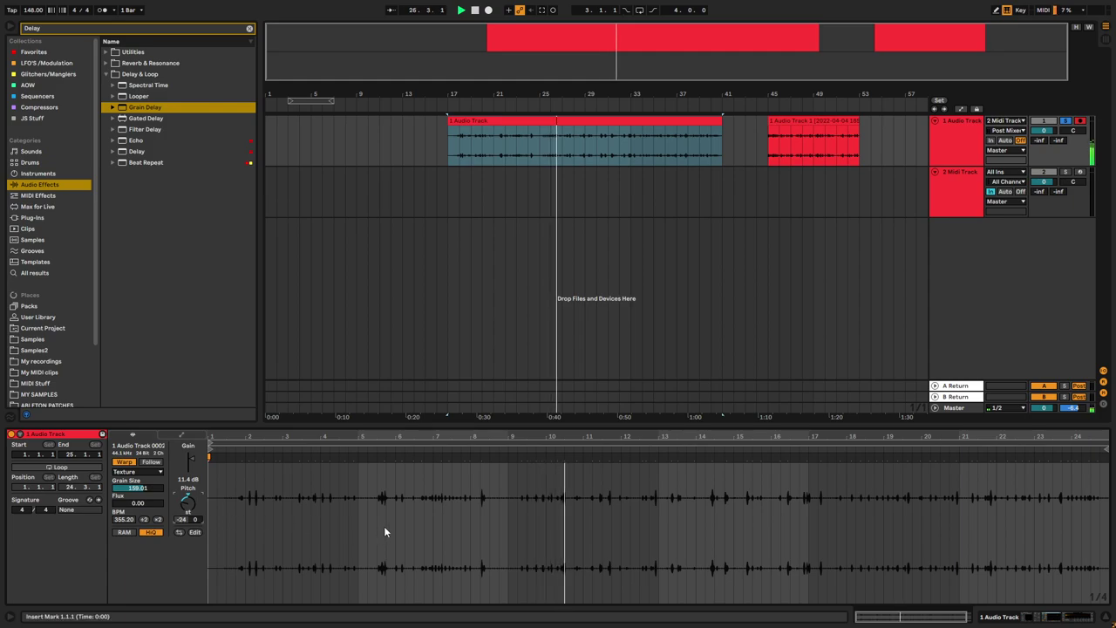
- Set Grain Delay's random pitch to 10.1, feedback 65 % and Dry/Wet 29 %, keep Hybrid Reverb at 100 % wet, and replay the clip
click(939, 150)
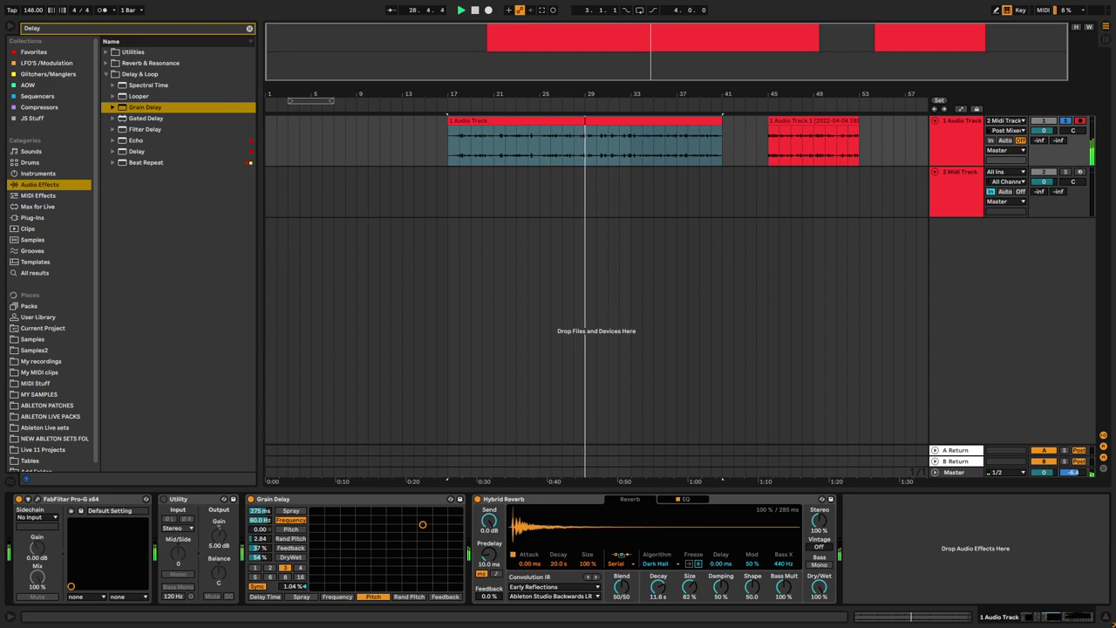
drag(820, 590, 820, 627)
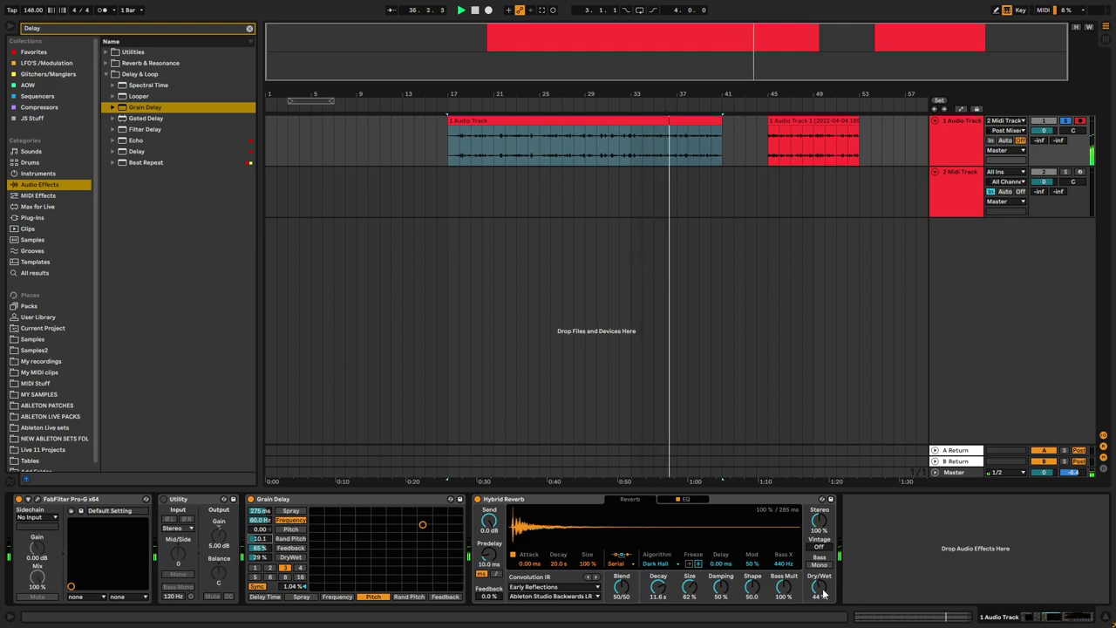
drag(824, 593, 825, 603)
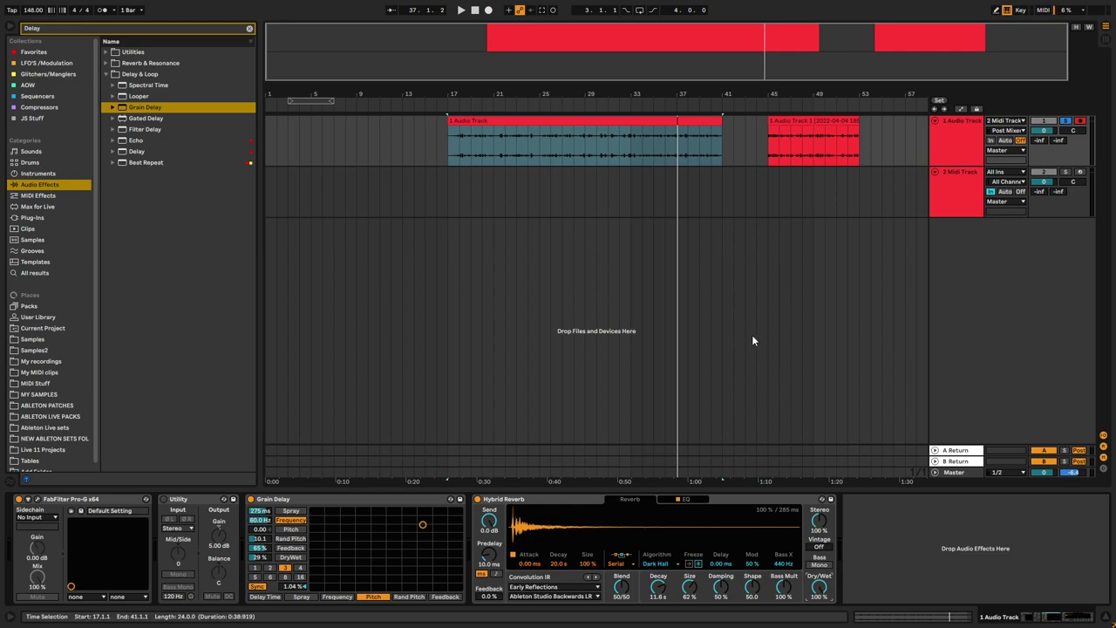
key(space)
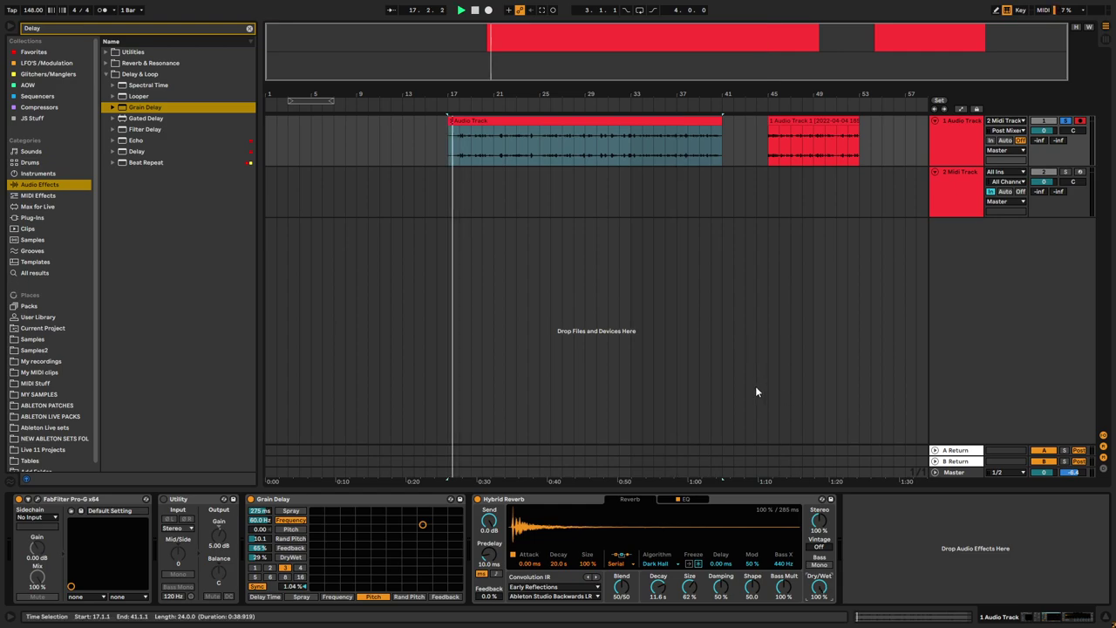
- While playing from bar 22, switch Grain Delay from synced to free time and set feedback to 79 % and Dry/Wet to 24 %
click(529, 121)
click(504, 146)
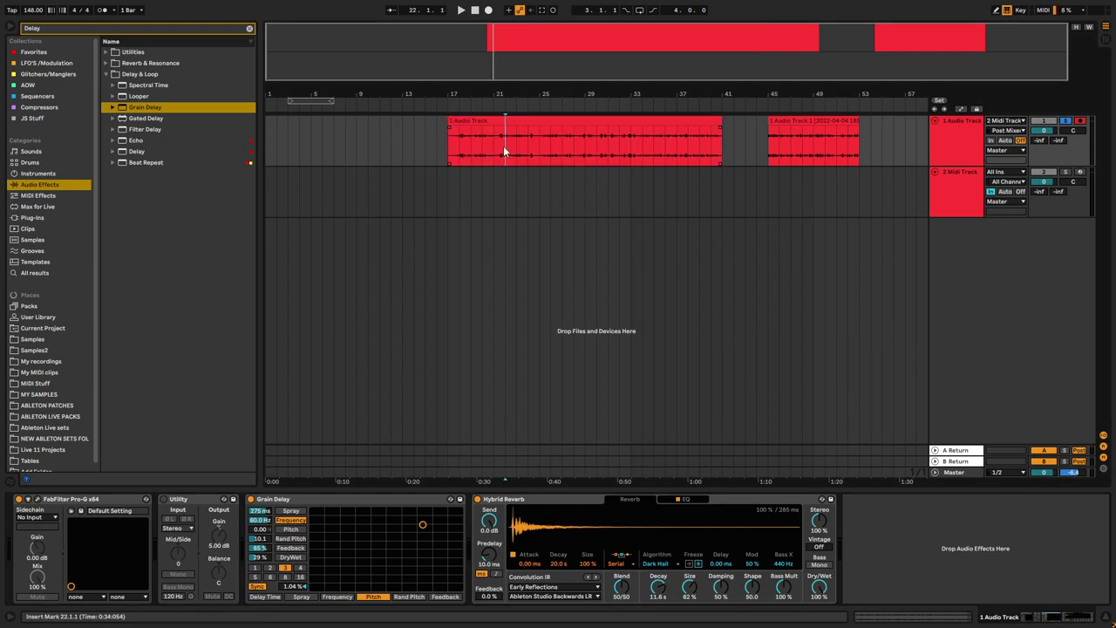
key(space)
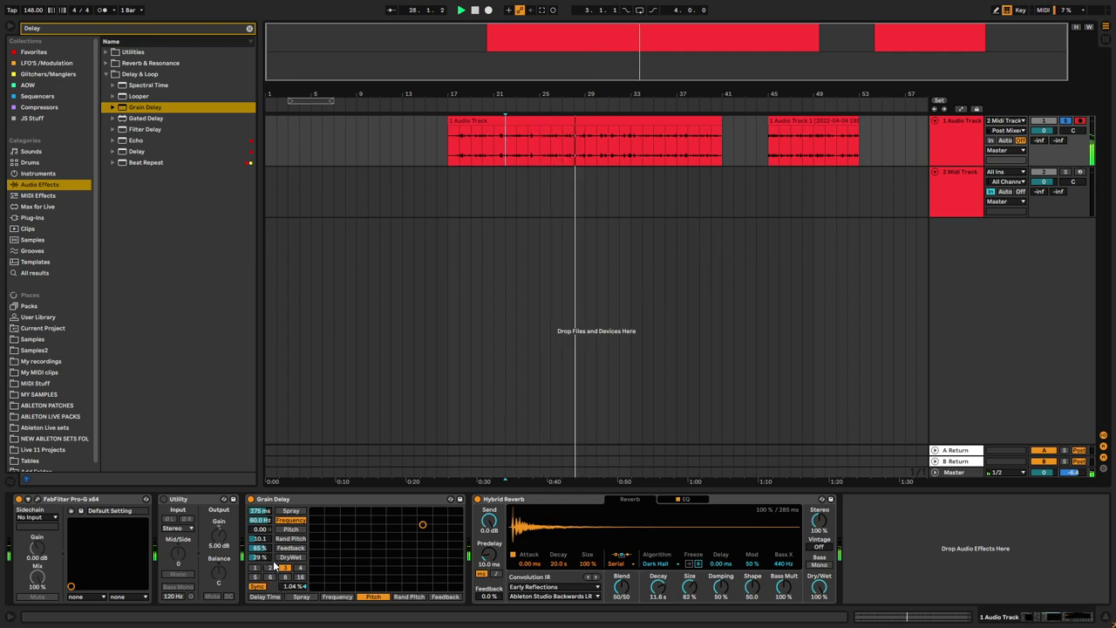
click(259, 587)
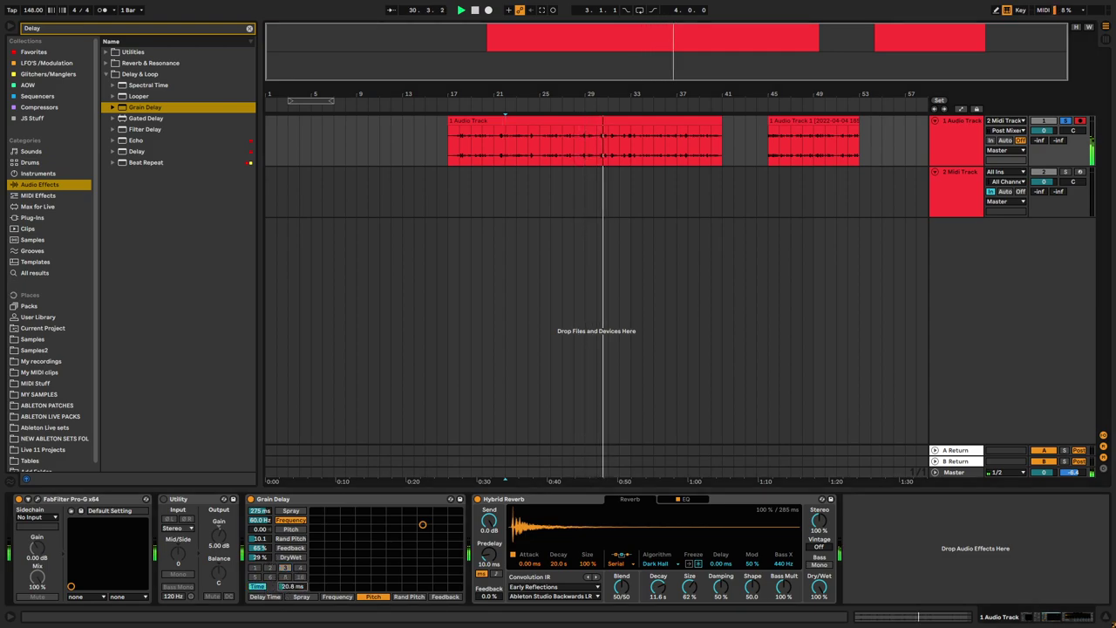
click(261, 549)
mouse_move(261, 549)
mouse_down()
mouse_move(261, 495)
mouse_move(259, 552)
mouse_up()
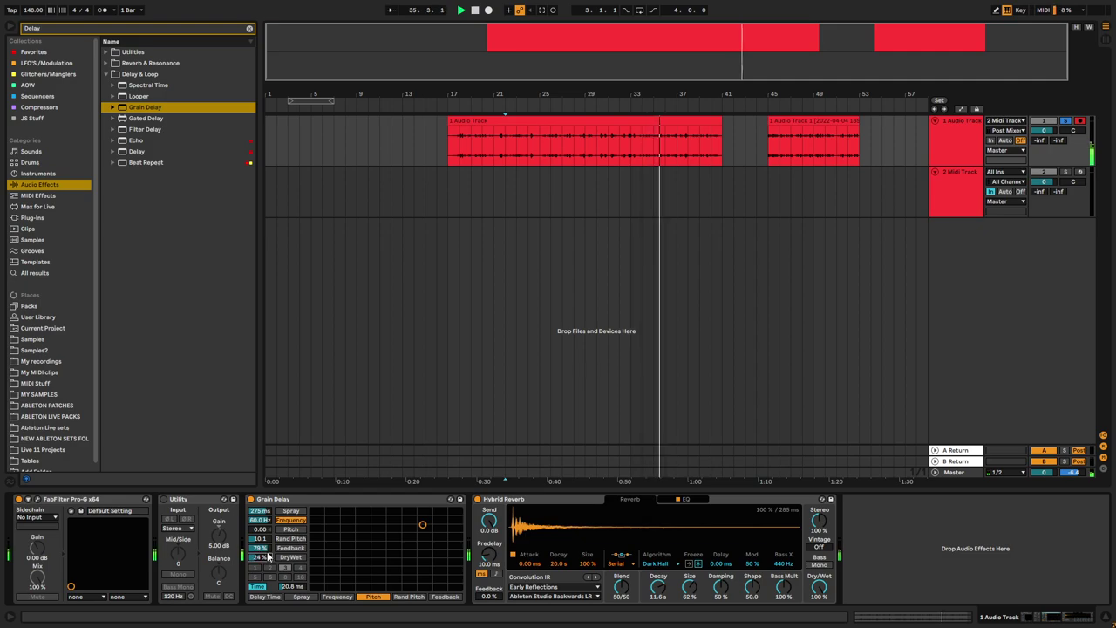
click(682, 118)
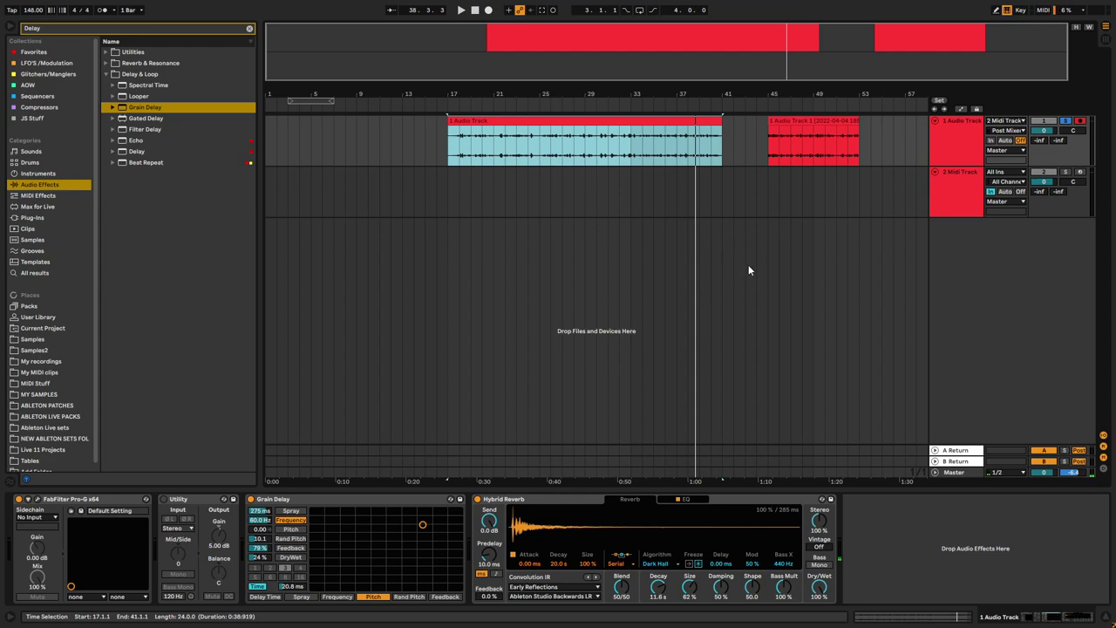
click(952, 138)
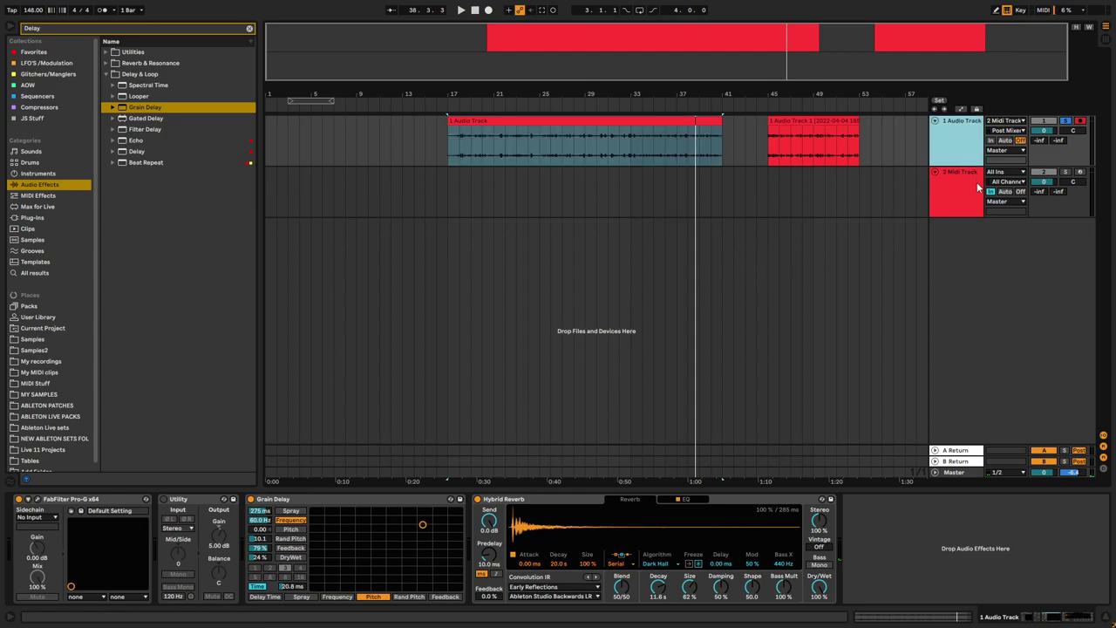